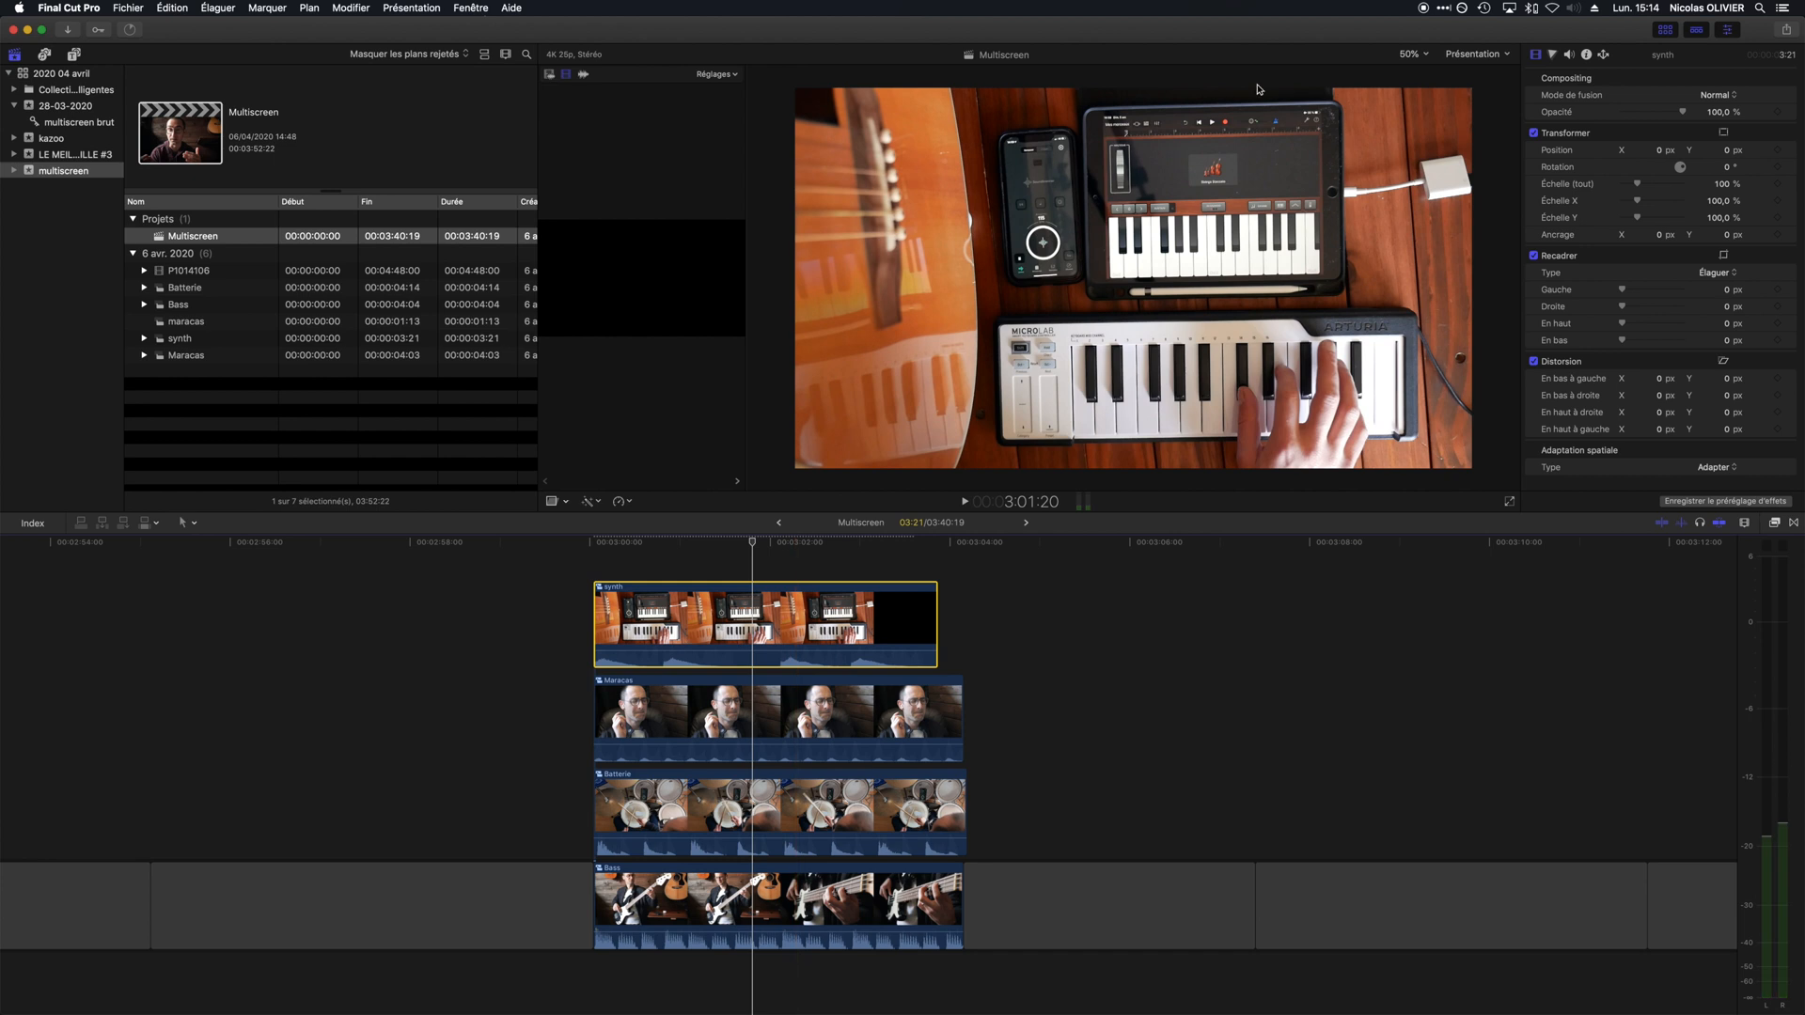
- Set the overall scale of the synth clip and of the Maracas clip to 50%
click(1721, 186)
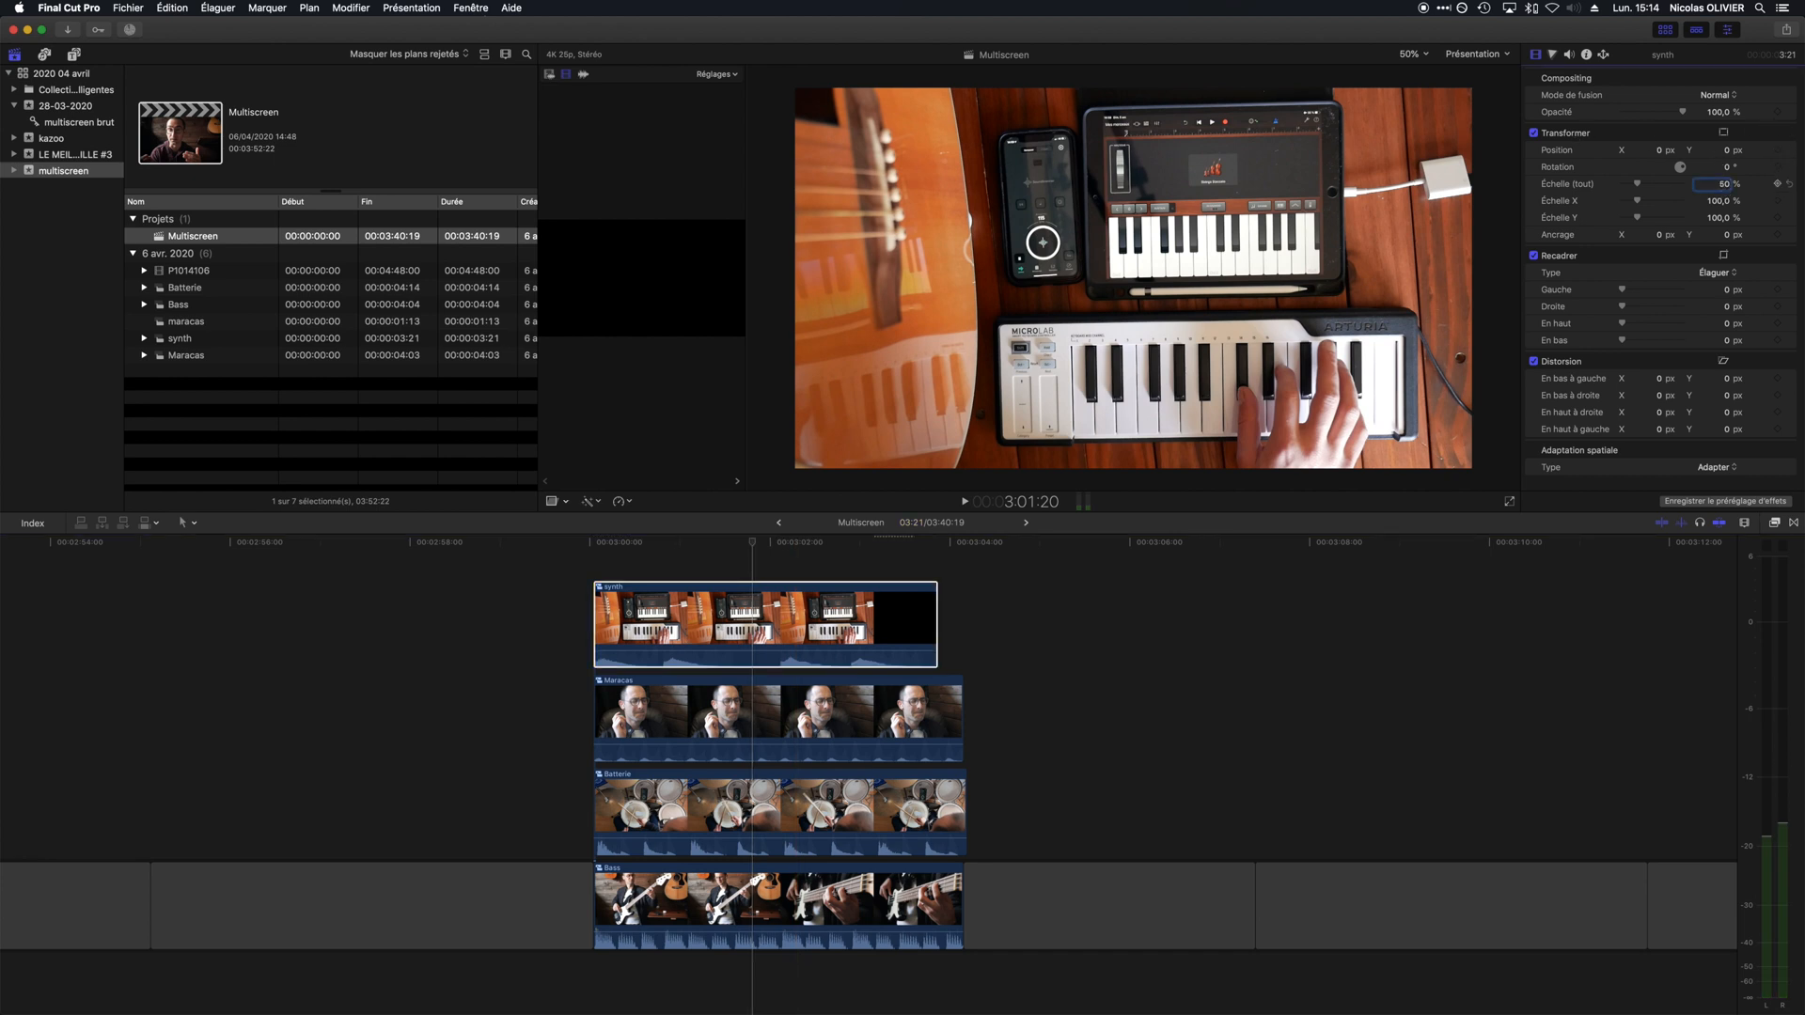
key(Return)
click(804, 714)
click(1726, 184)
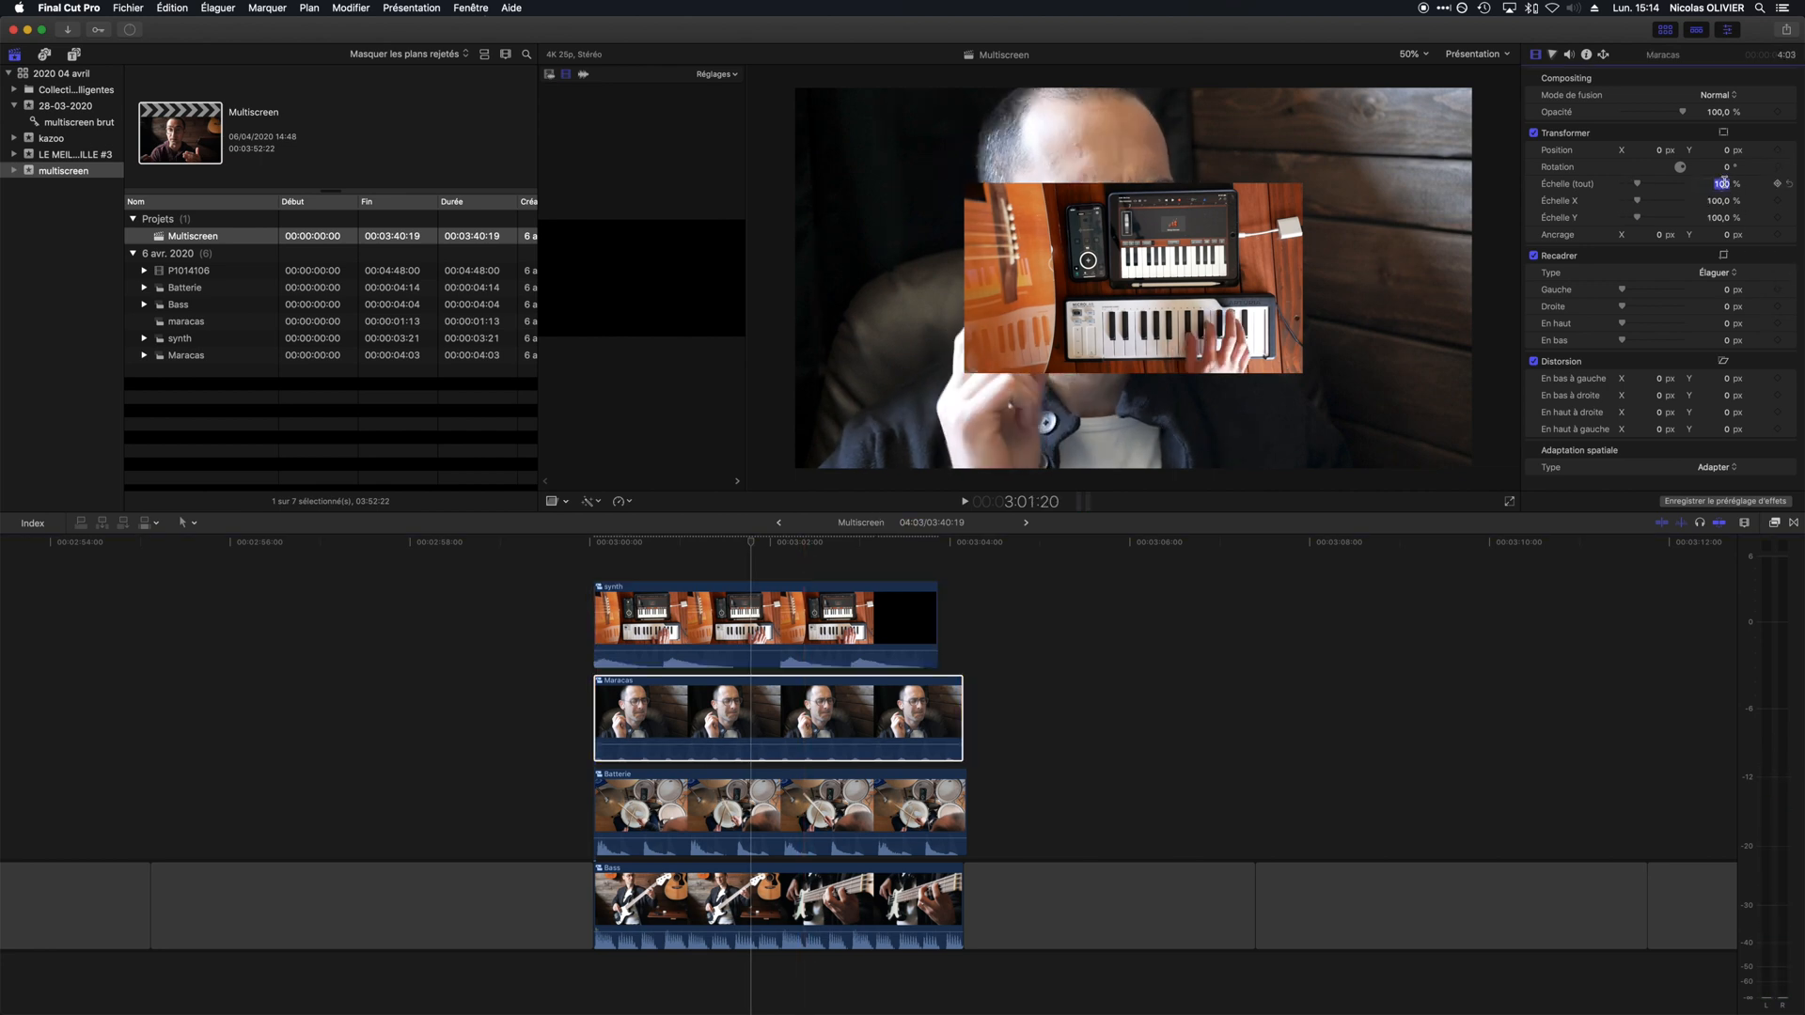
text(50)
key(Return)
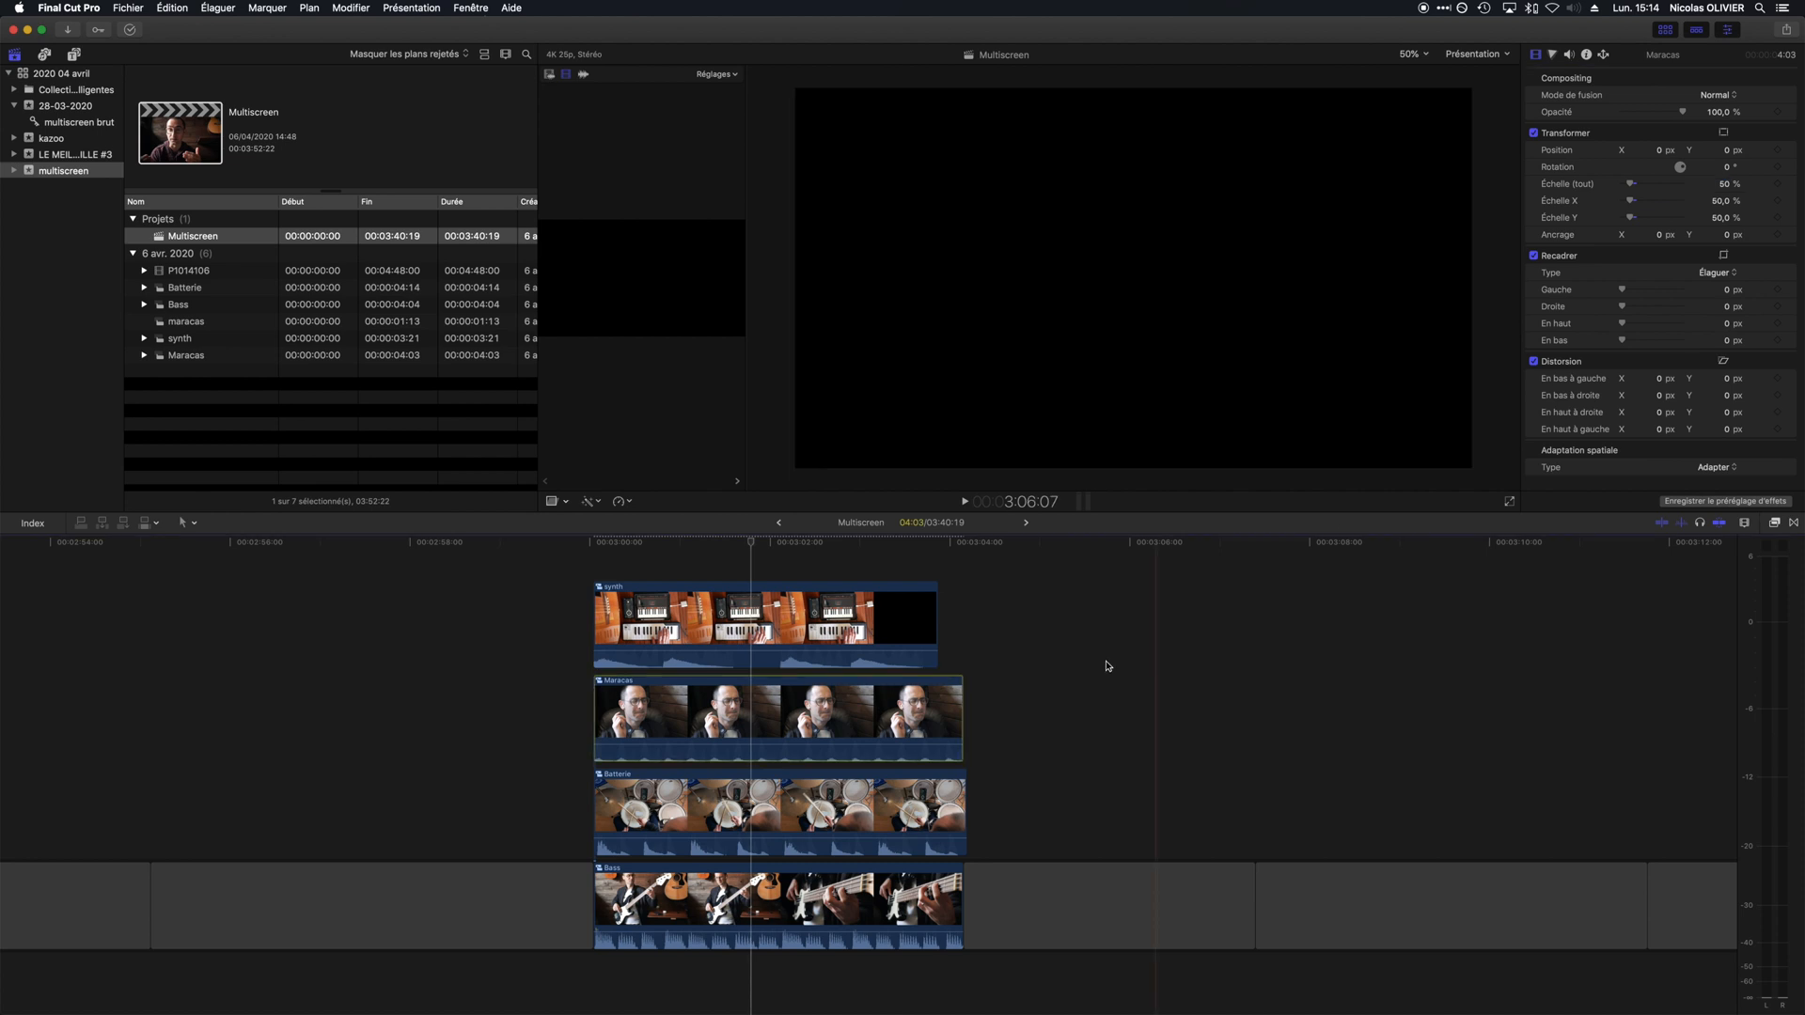
- Set the Batterie clip's overall scale to 50%
click(948, 809)
click(1726, 184)
text(50)
key(Return)
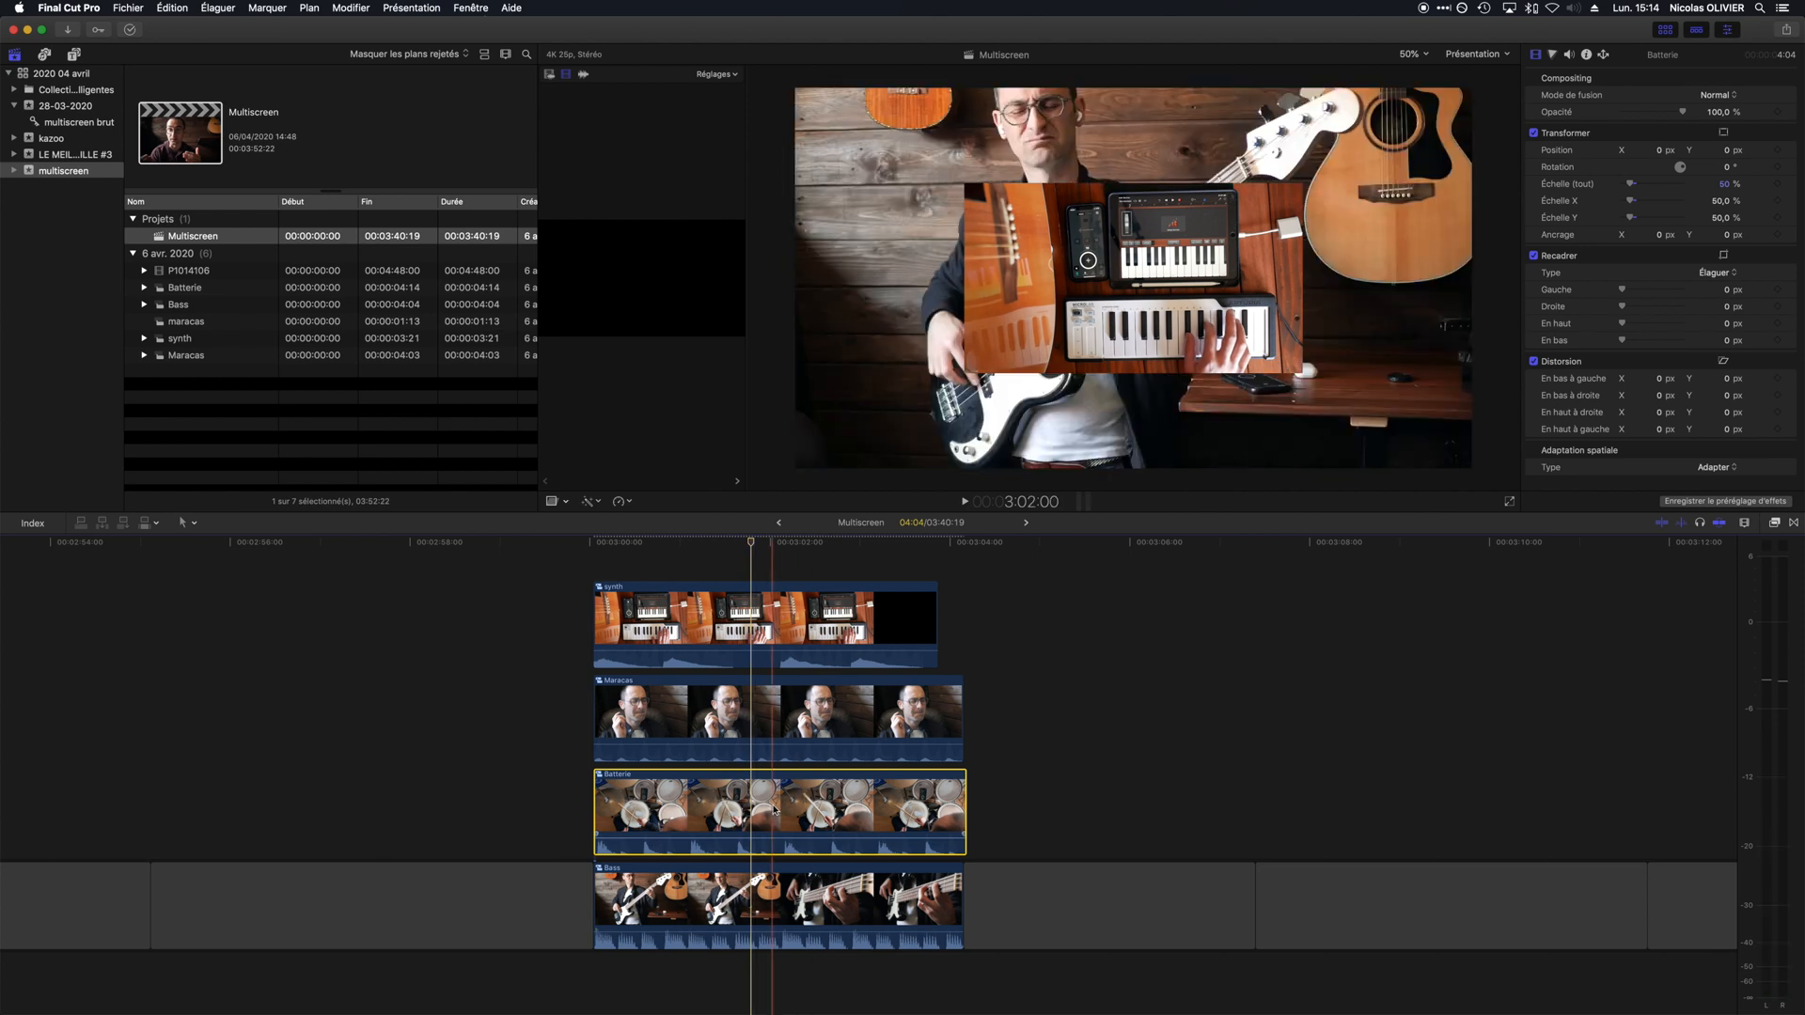
- Paste only the scale attribute from the Batterie clip onto the Bass clip
click(765, 893)
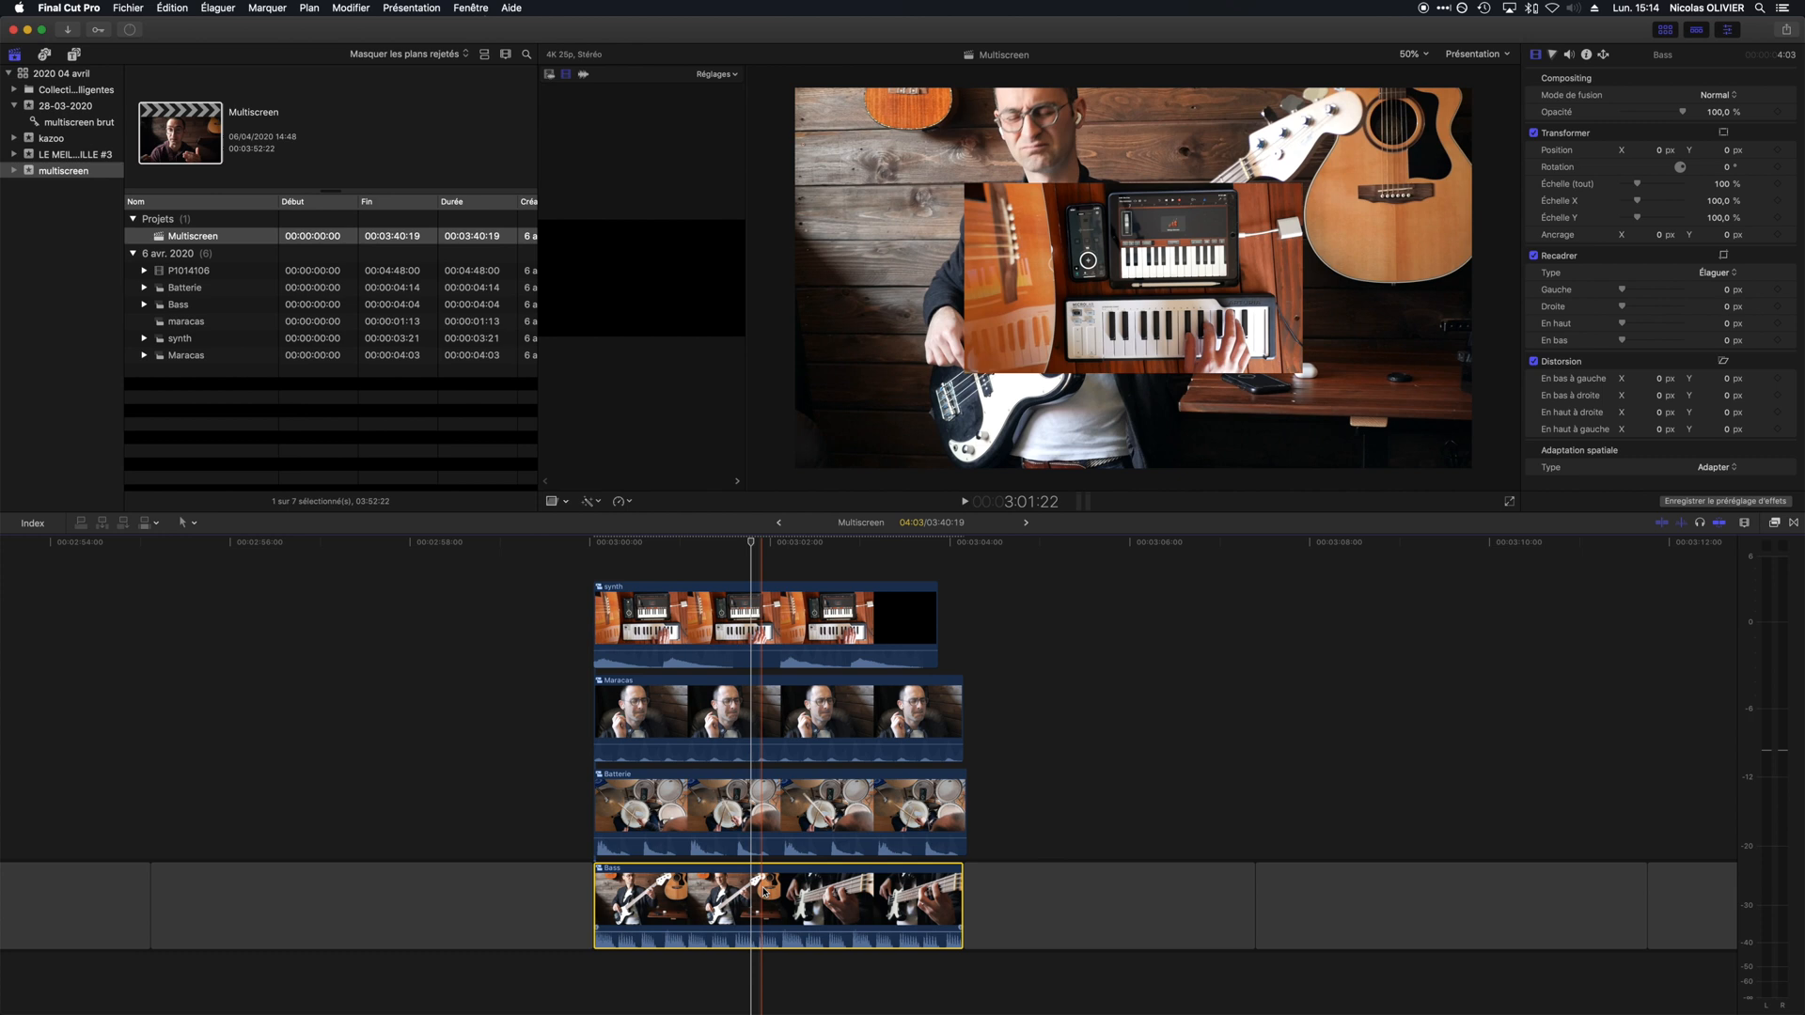
key(shift+super+v)
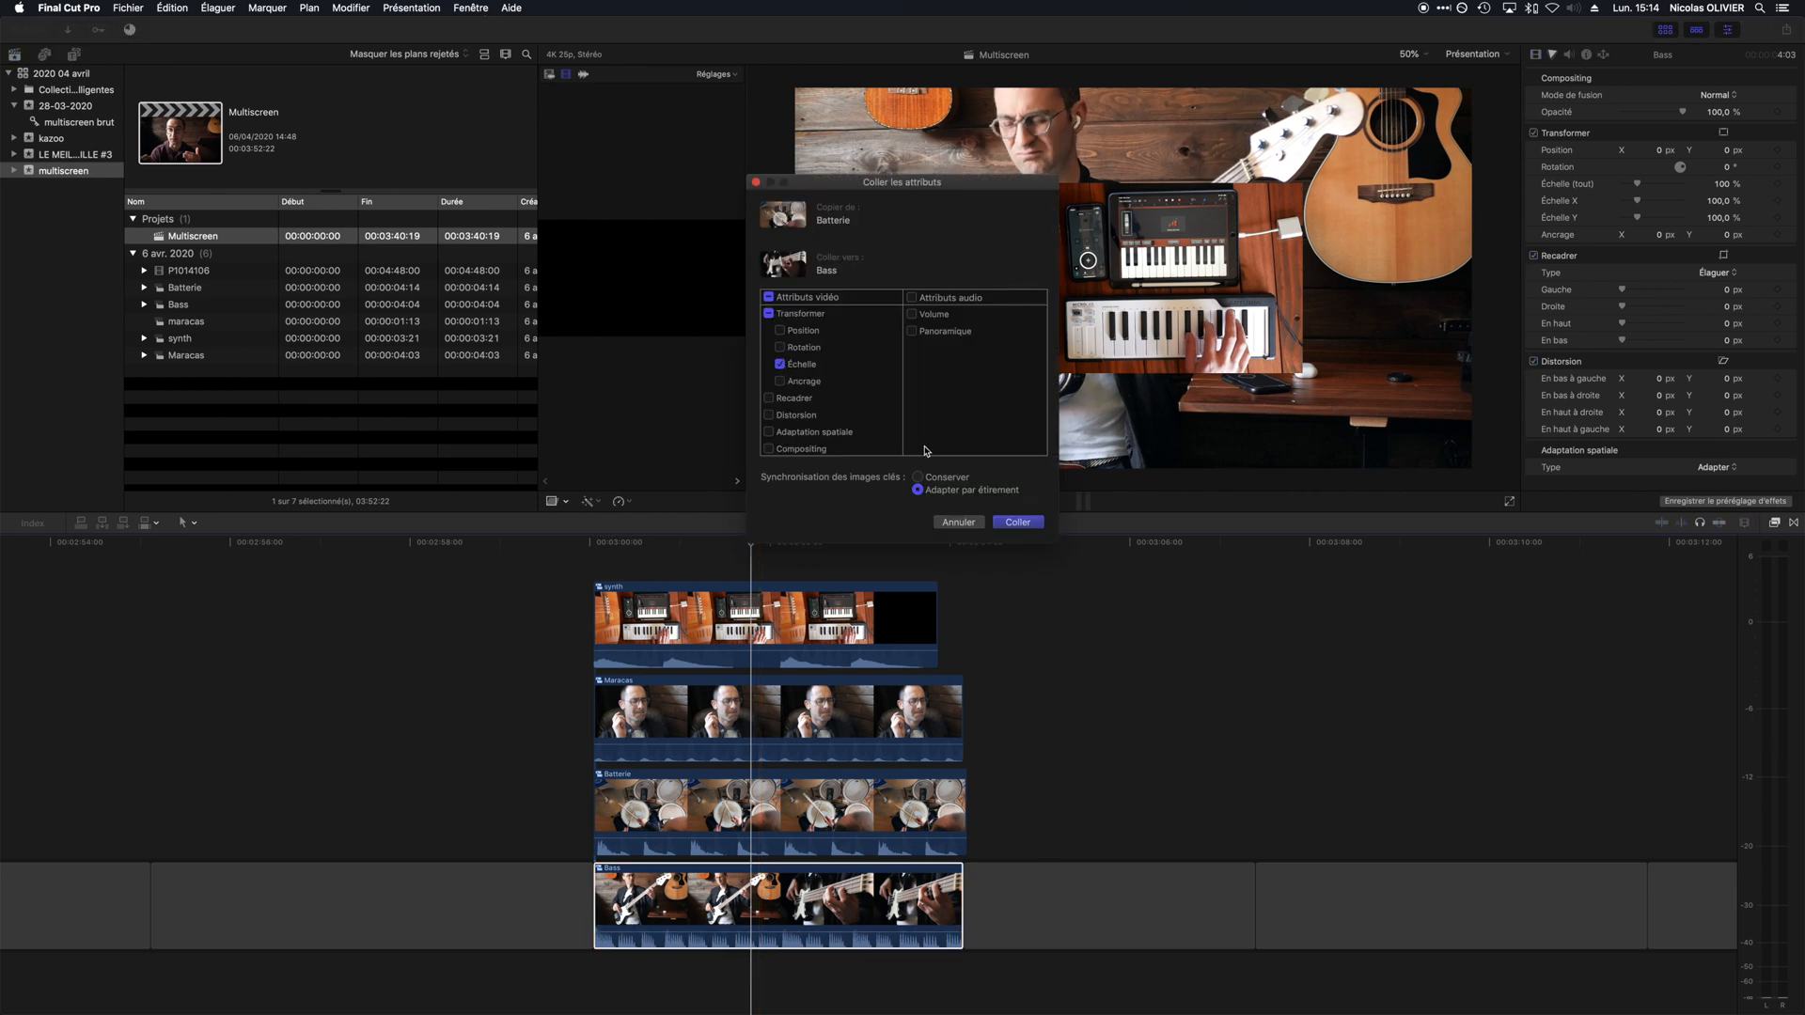
click(1012, 525)
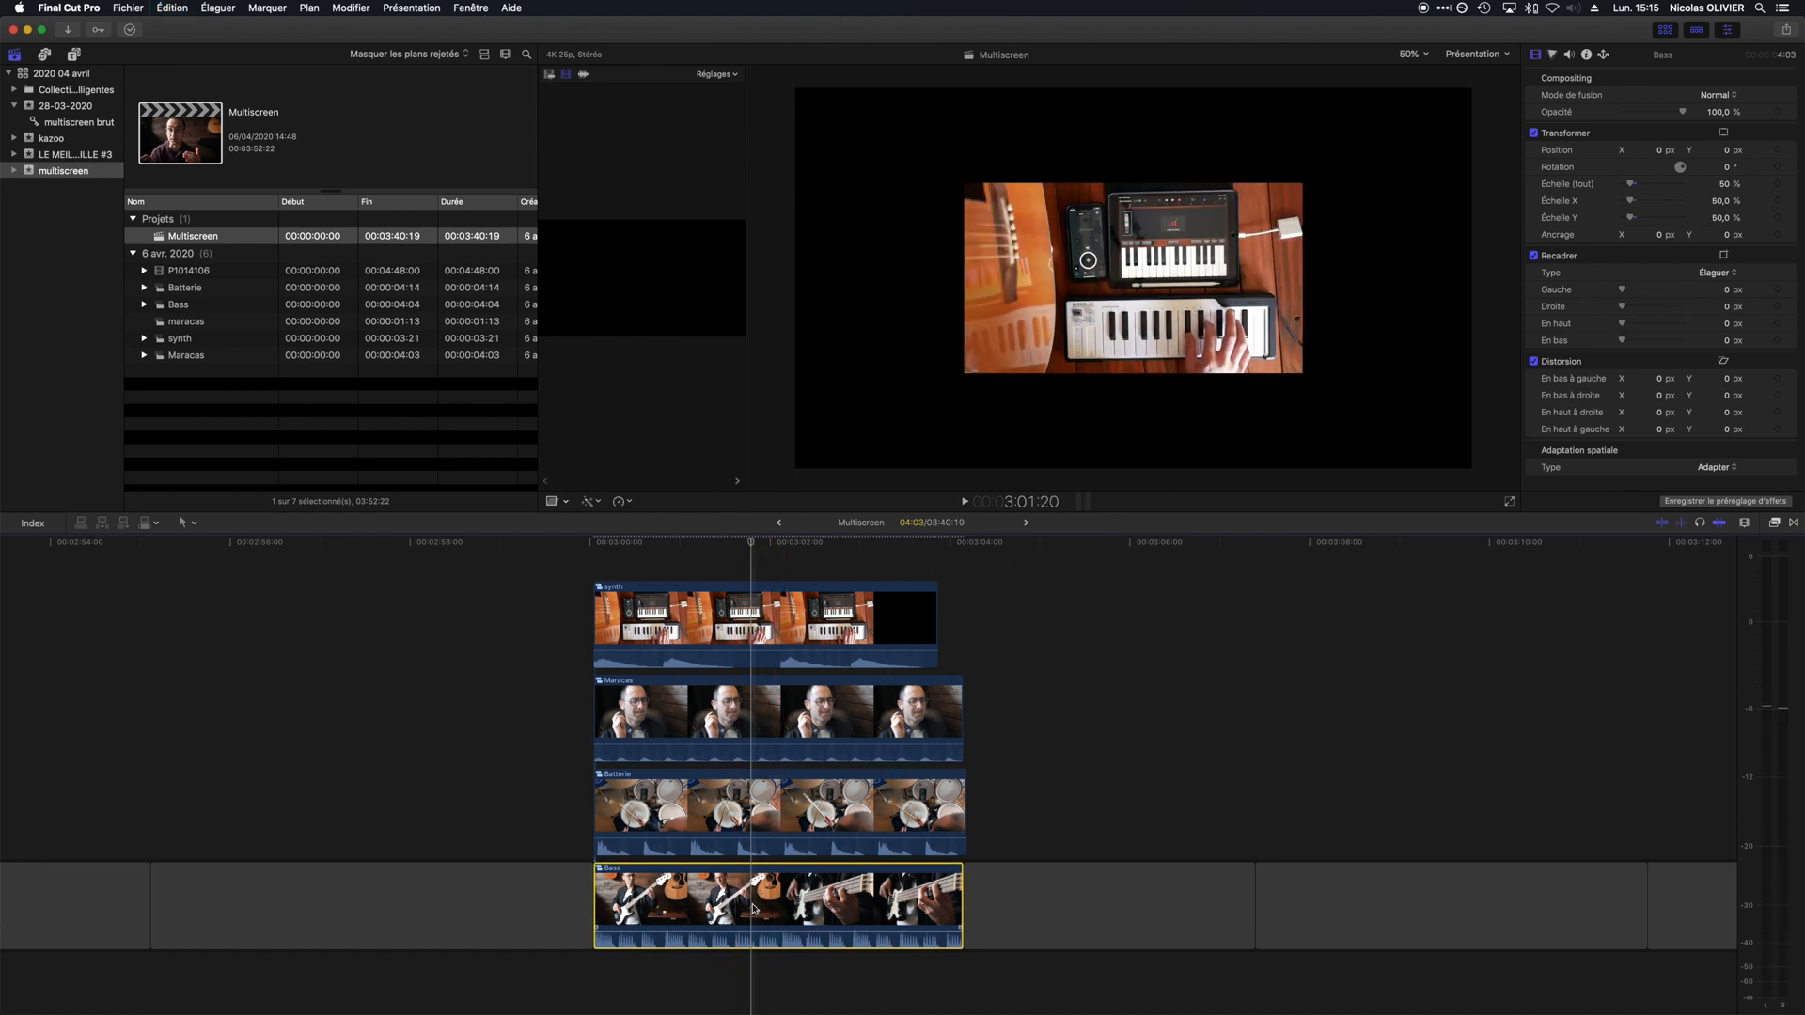
- Activate the on-screen Transform controls for the synth clip and try moving its image in the viewer
click(752, 632)
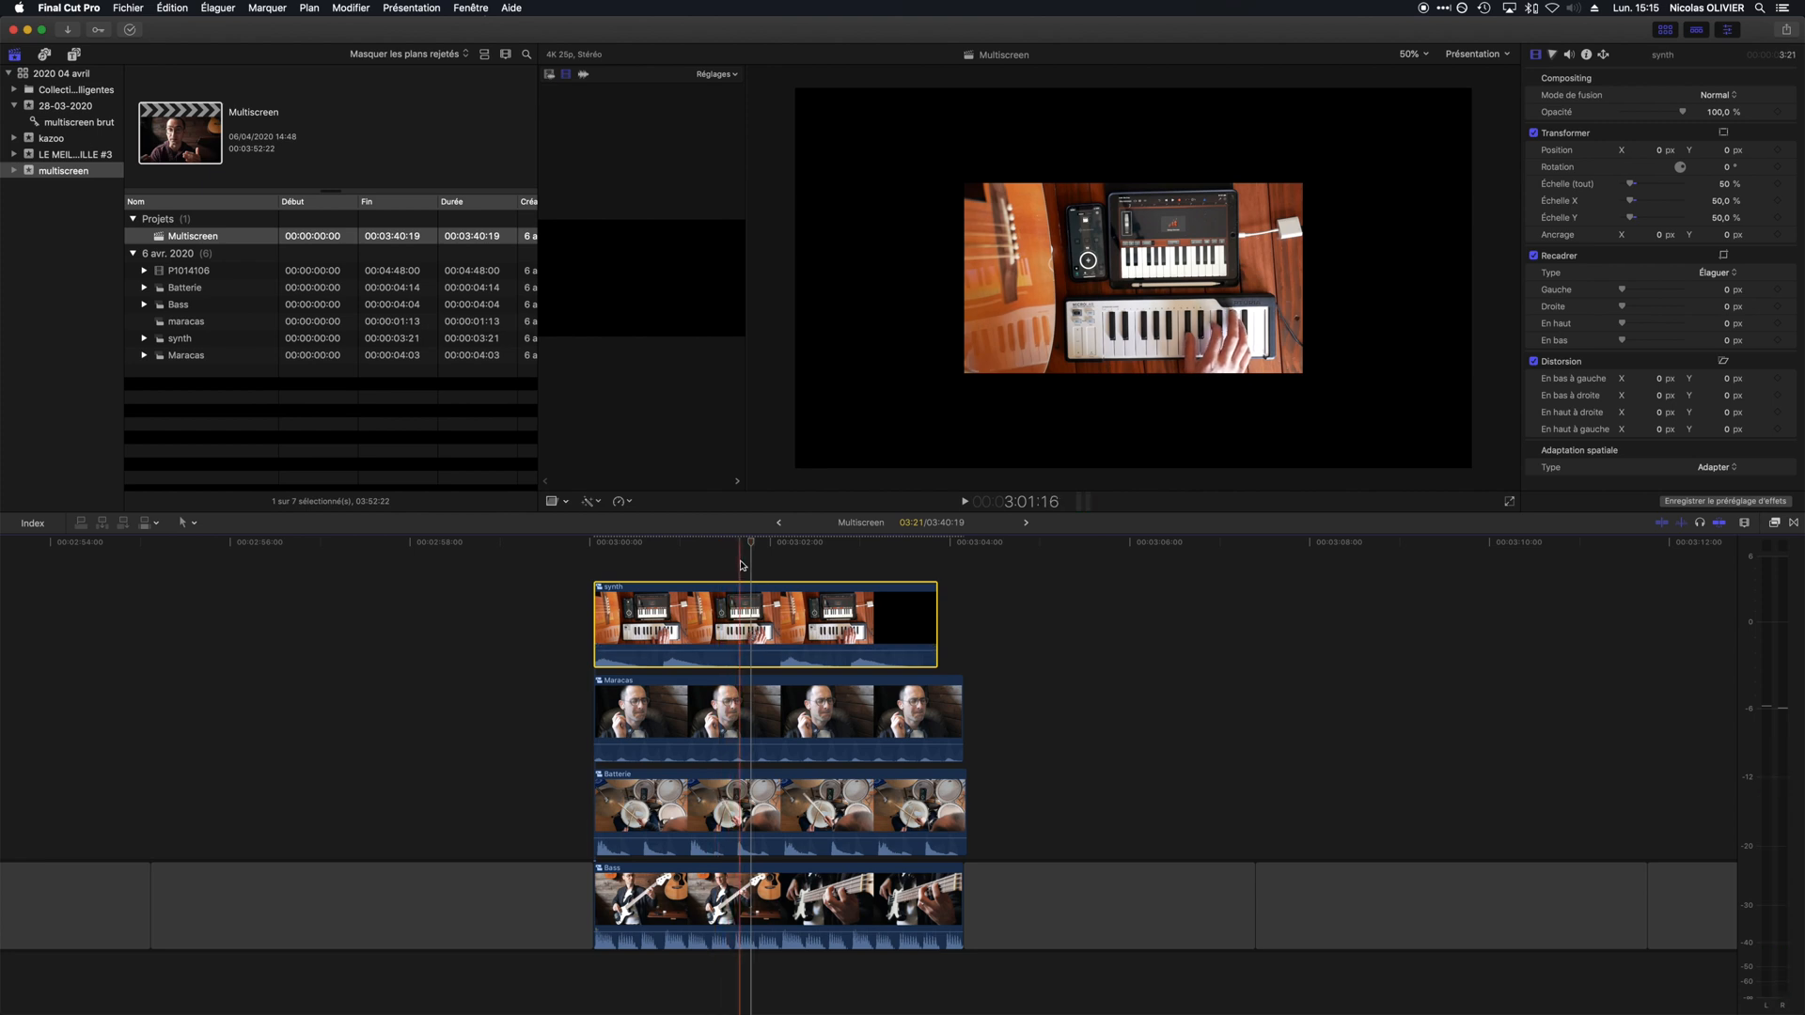
click(566, 502)
click(603, 518)
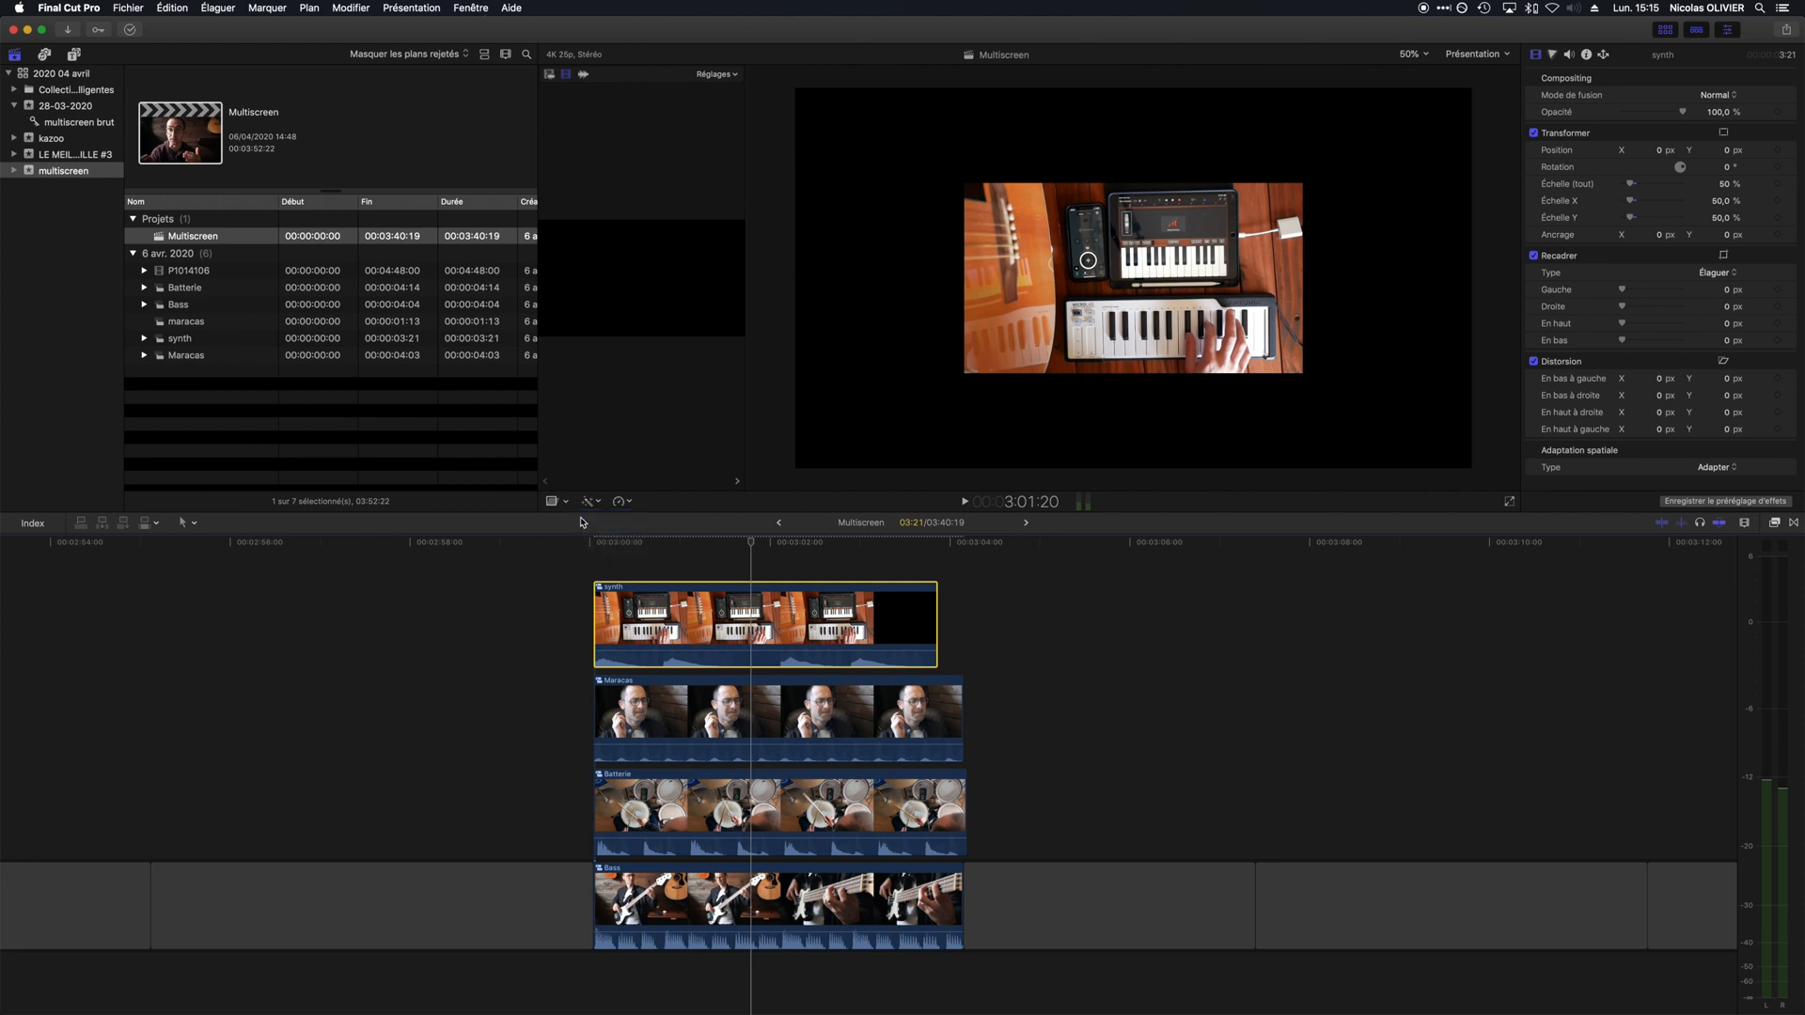
mouse_move(1138, 279)
mouse_down()
mouse_move(1010, 362)
mouse_move(990, 347)
mouse_move(1179, 284)
mouse_move(1135, 278)
mouse_up()
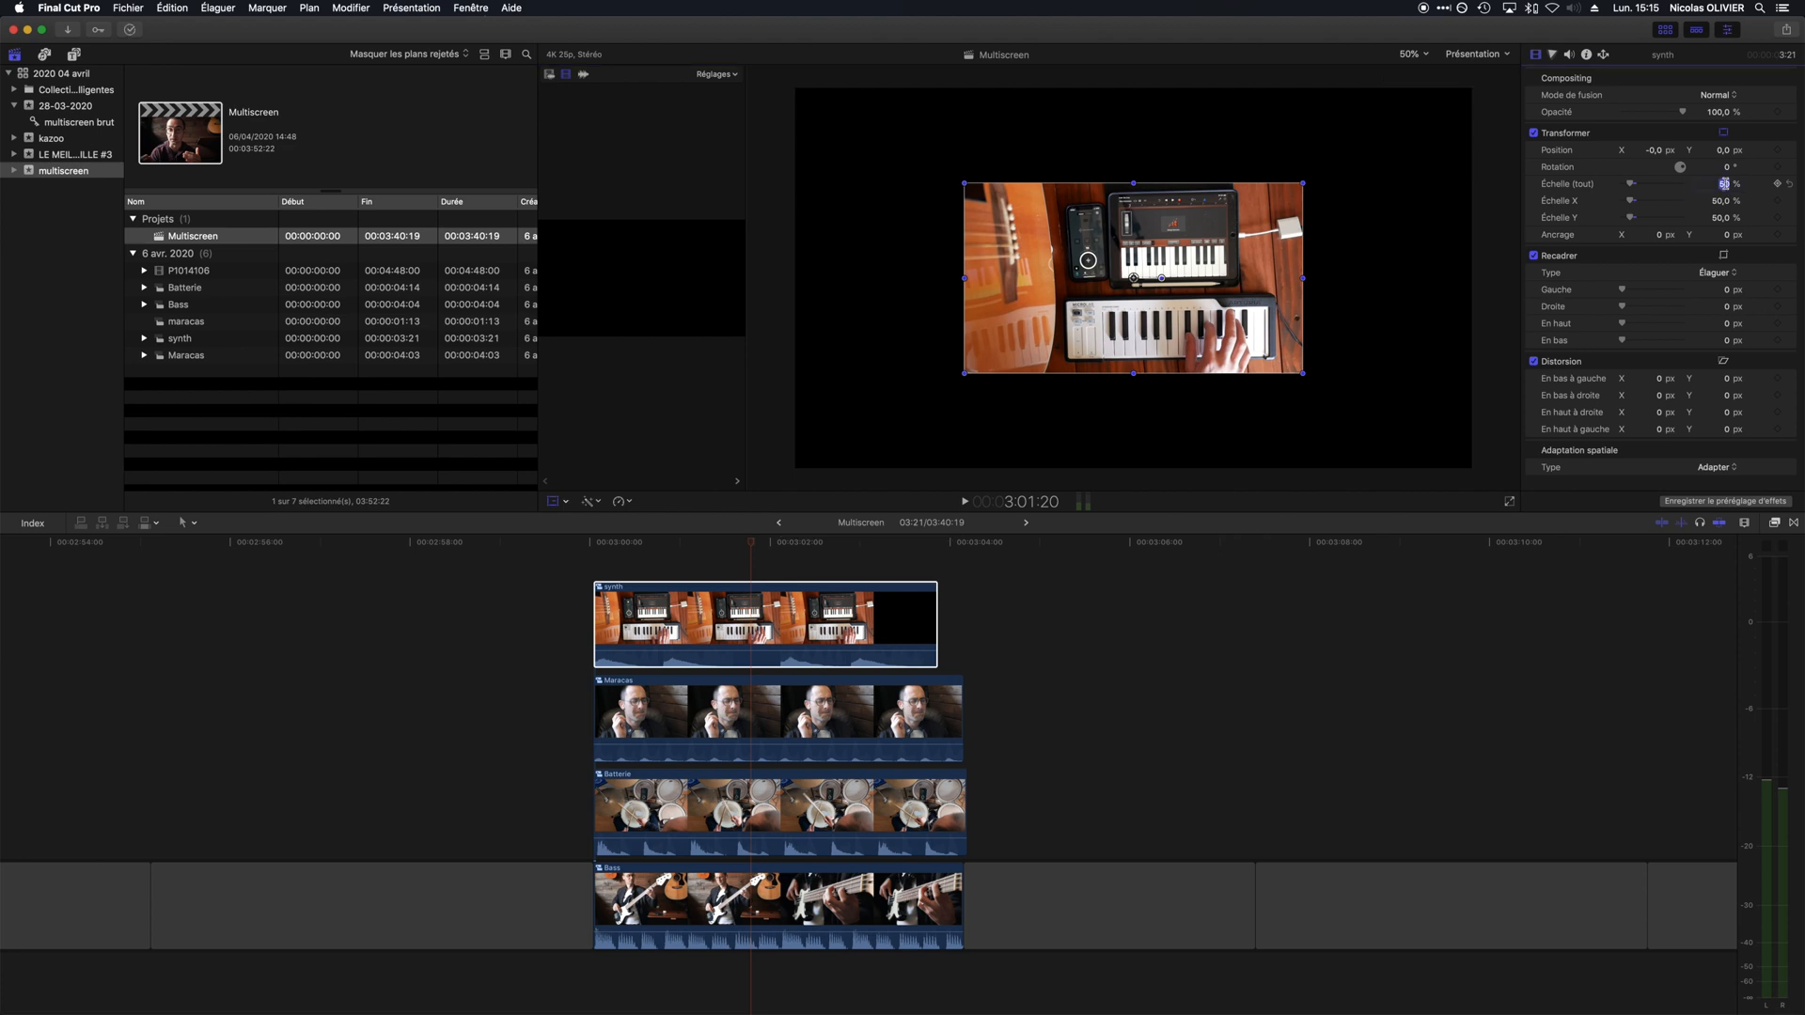
- Set the synth clip's position to X 960 px and Y 540 px
click(1653, 149)
text(960)
key(Return)
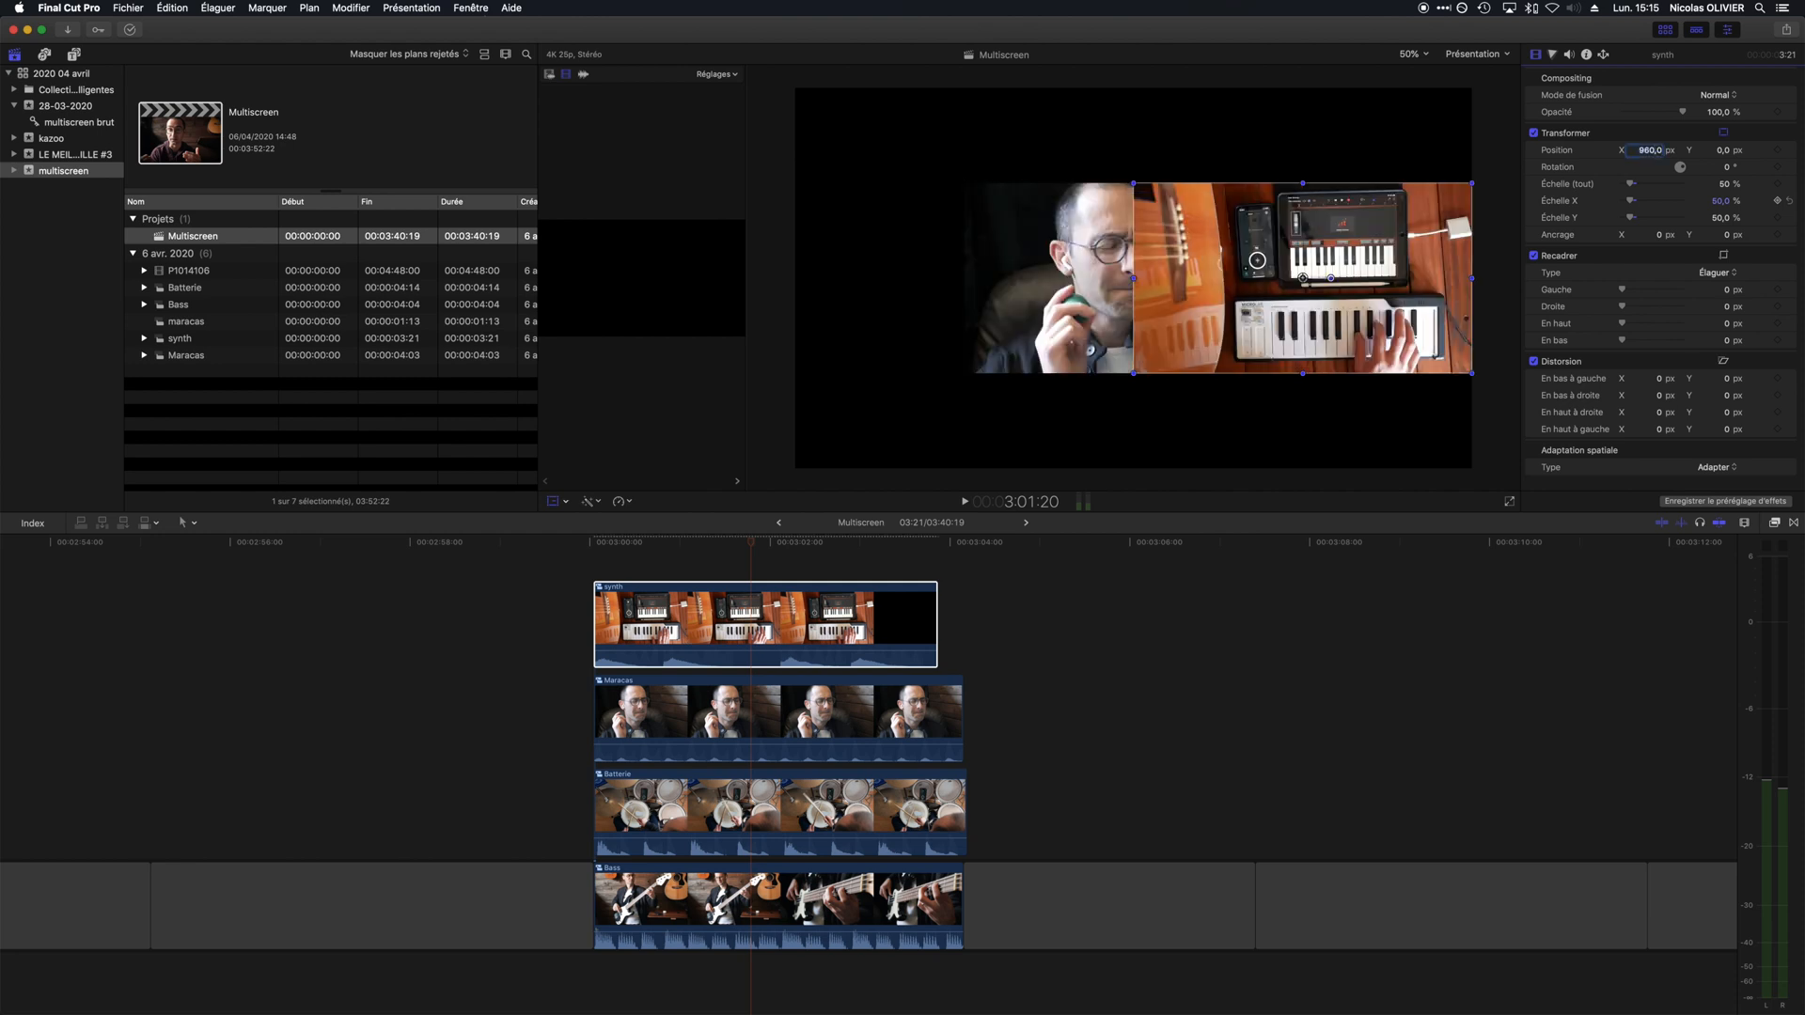
click(1721, 150)
text(5)
key(Return)
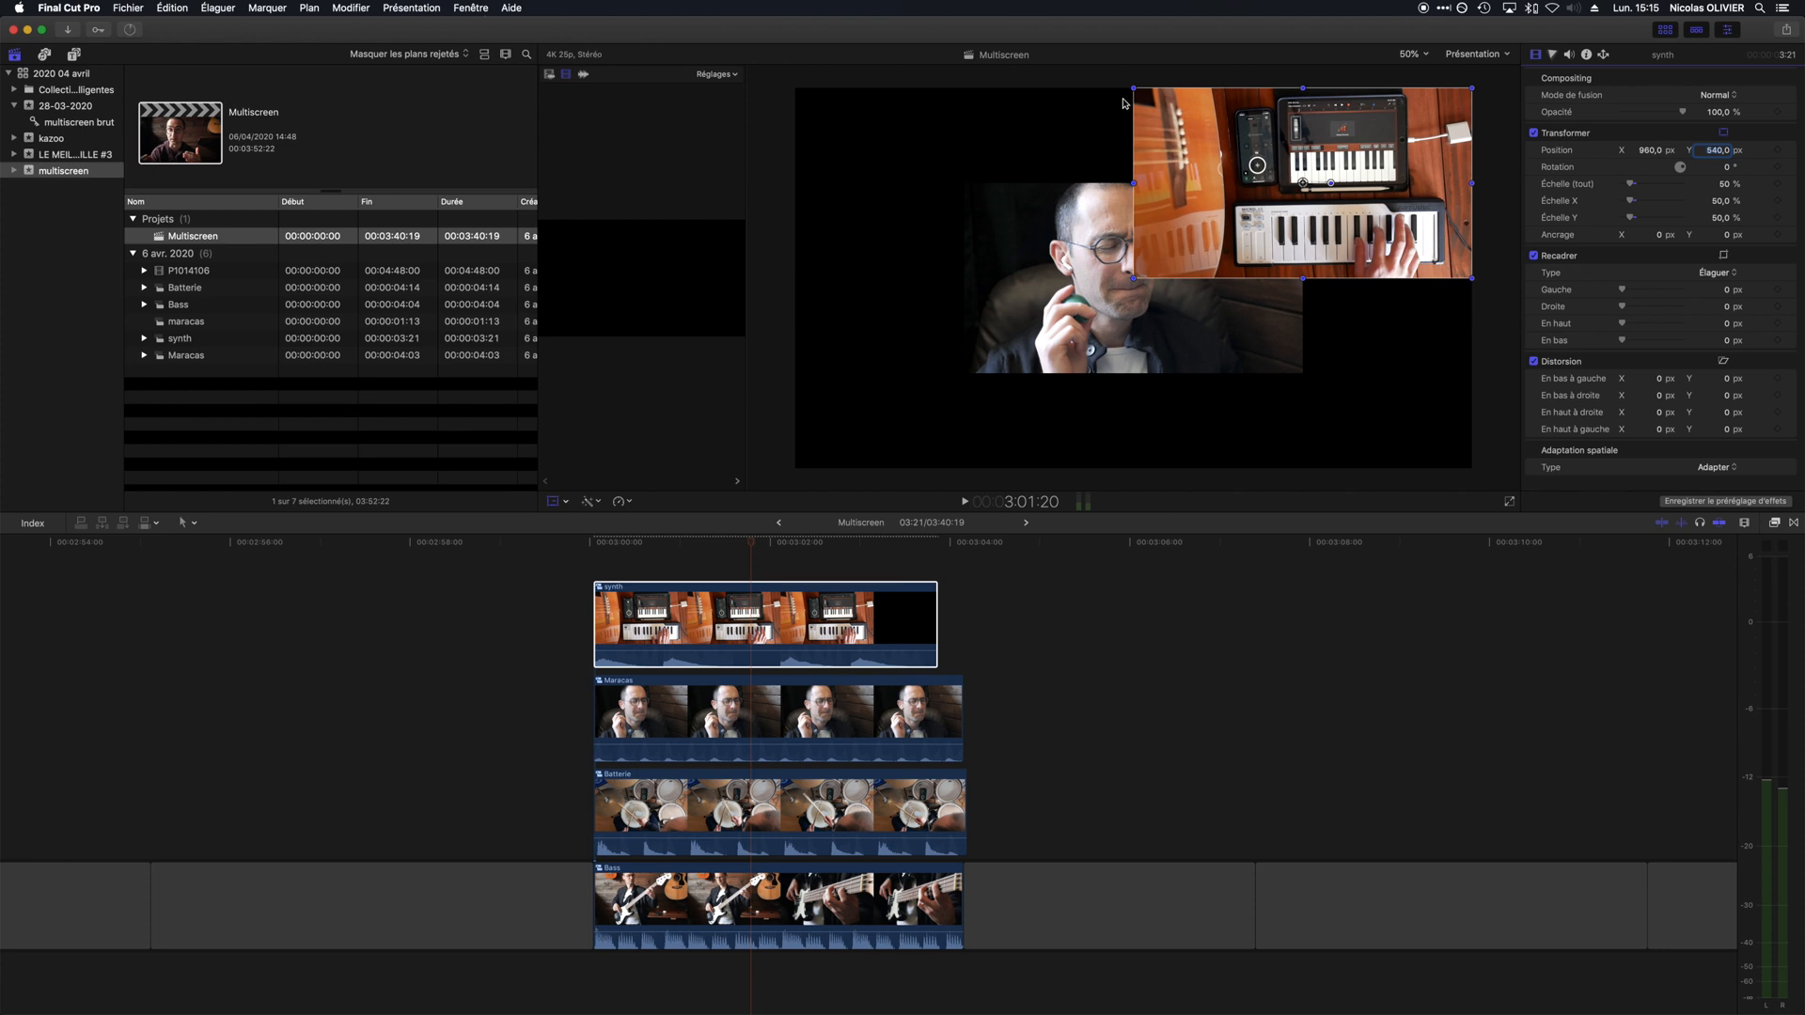
- Set the Maracas clip's position to X 960 px and Y -540 px
click(836, 721)
click(1658, 150)
text(960)
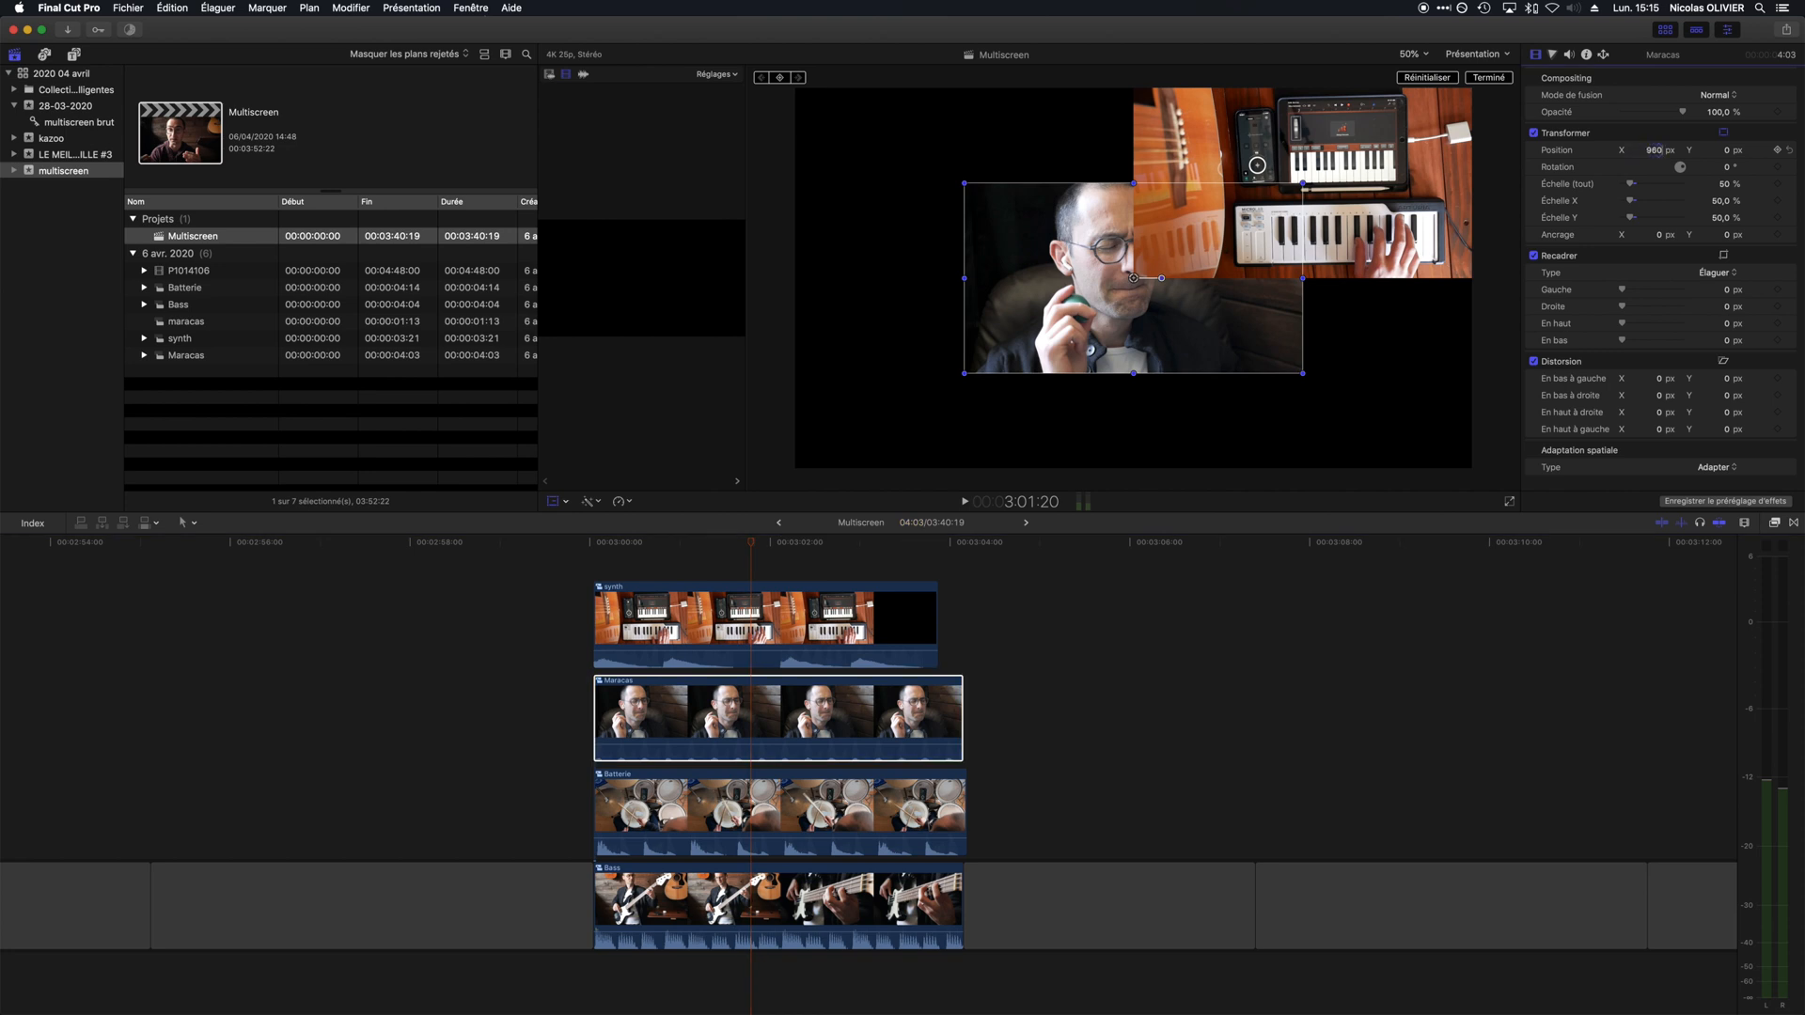
key(Return)
click(1727, 152)
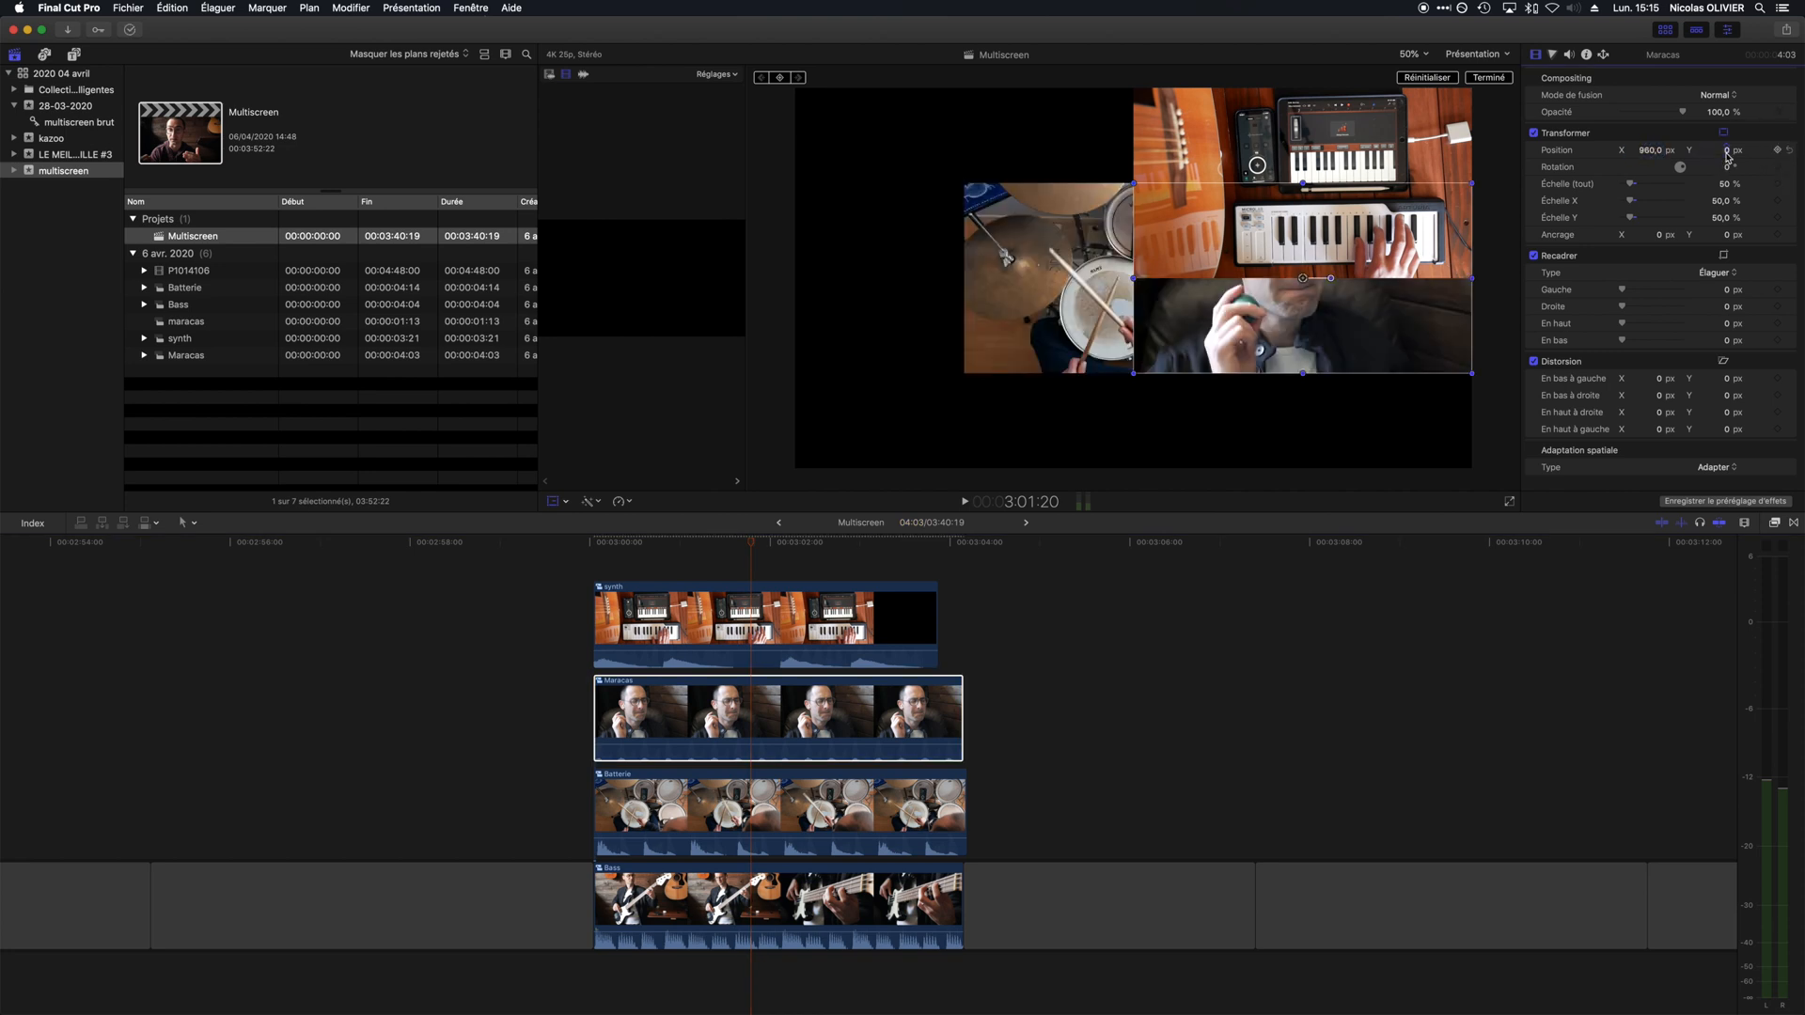
text(-540)
key(Return)
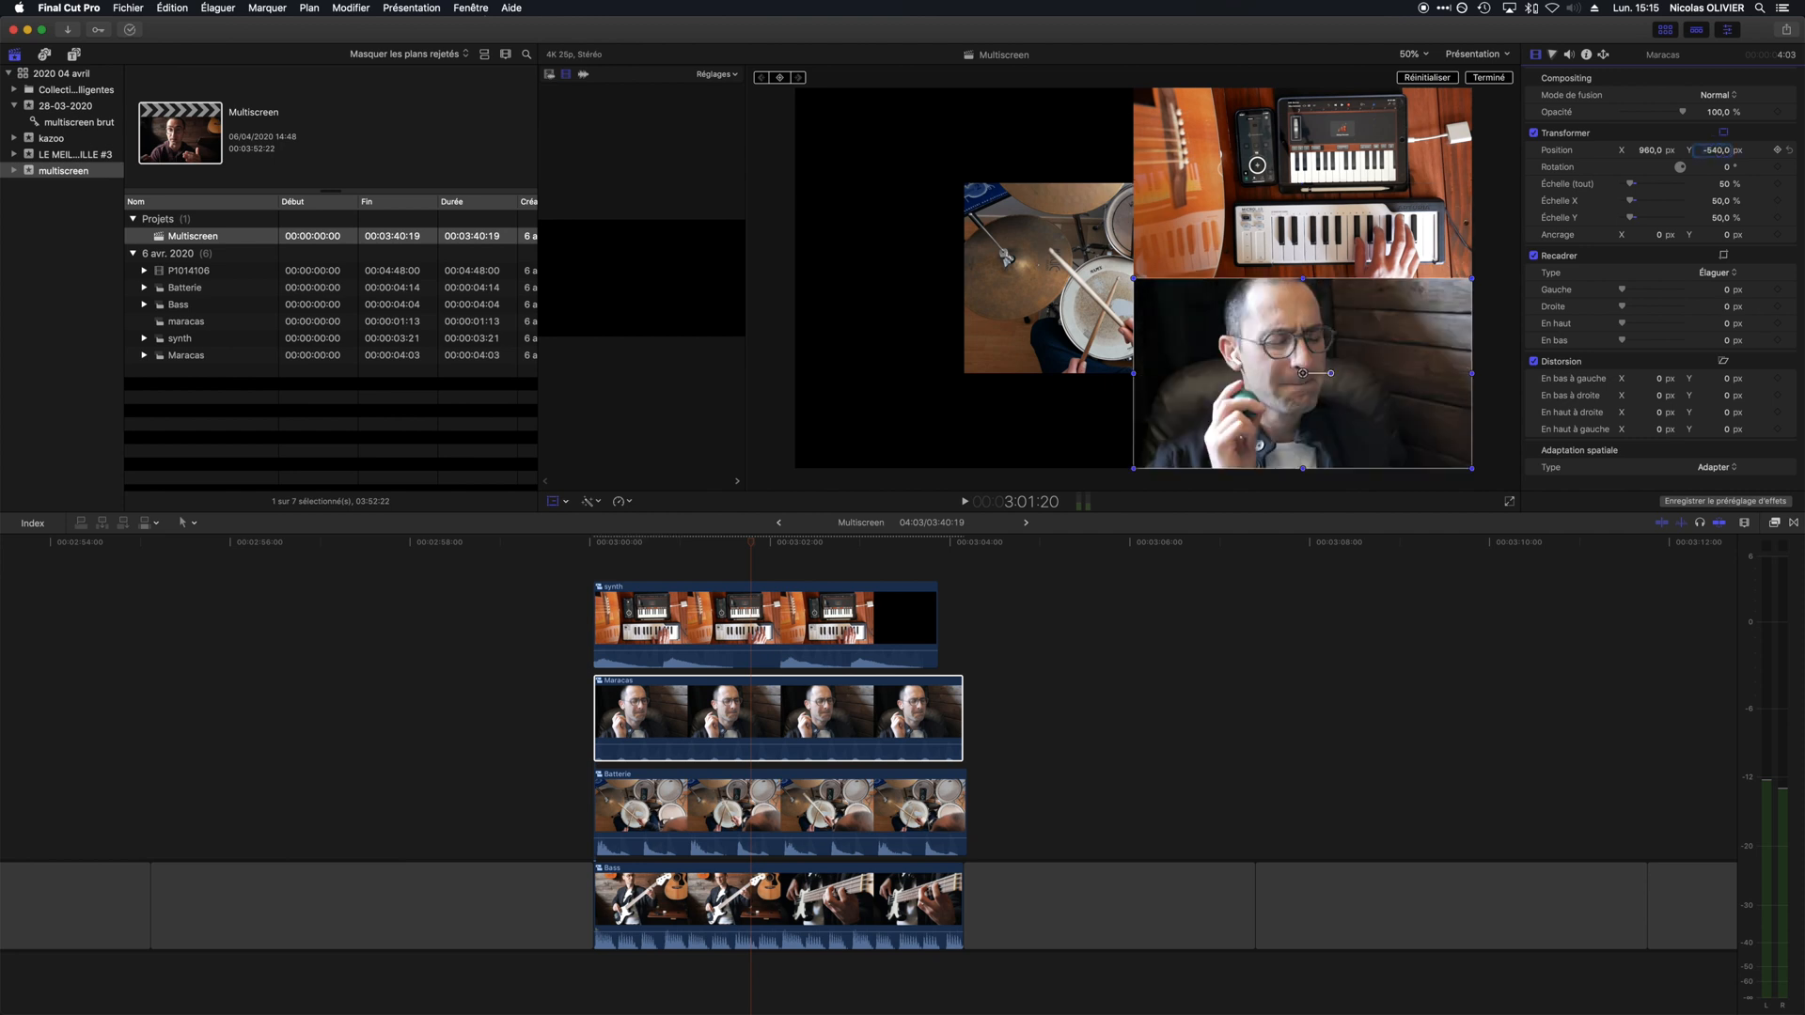
- Set the Batterie clip's position to X -960 px and Y 540 px
click(840, 816)
click(1657, 149)
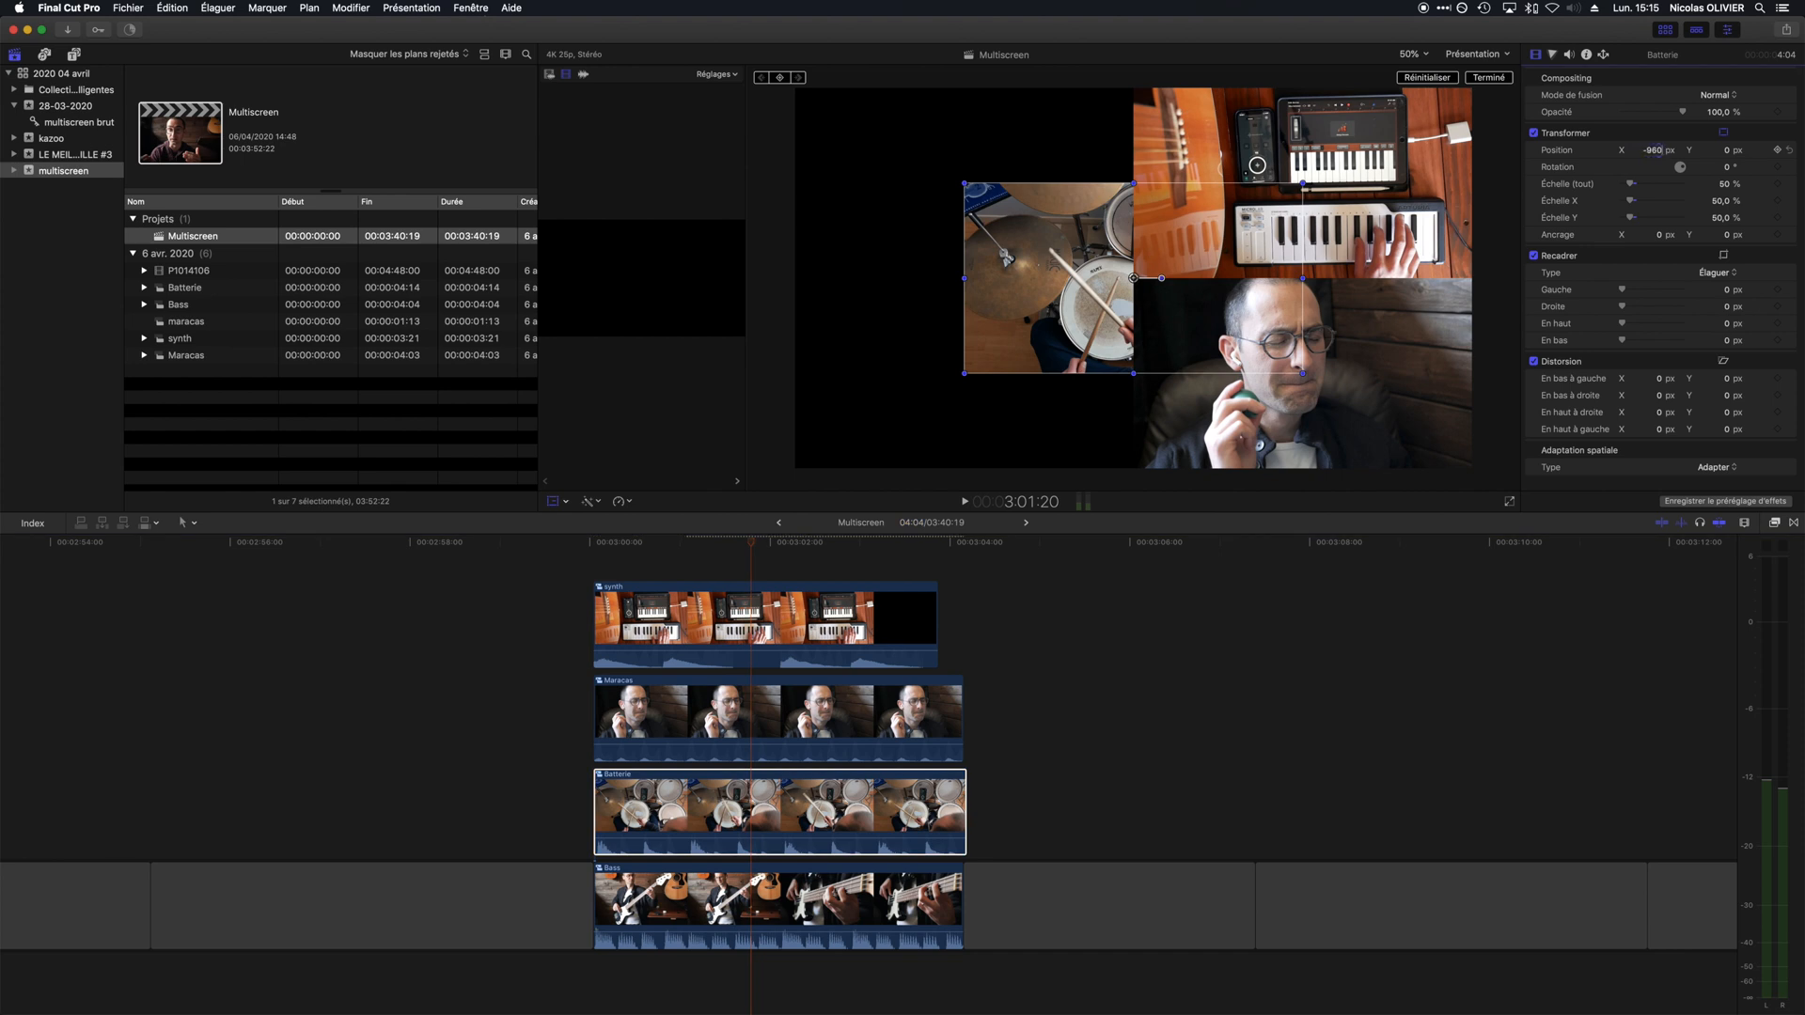
text(-960)
key(Return)
click(1725, 151)
key(Return)
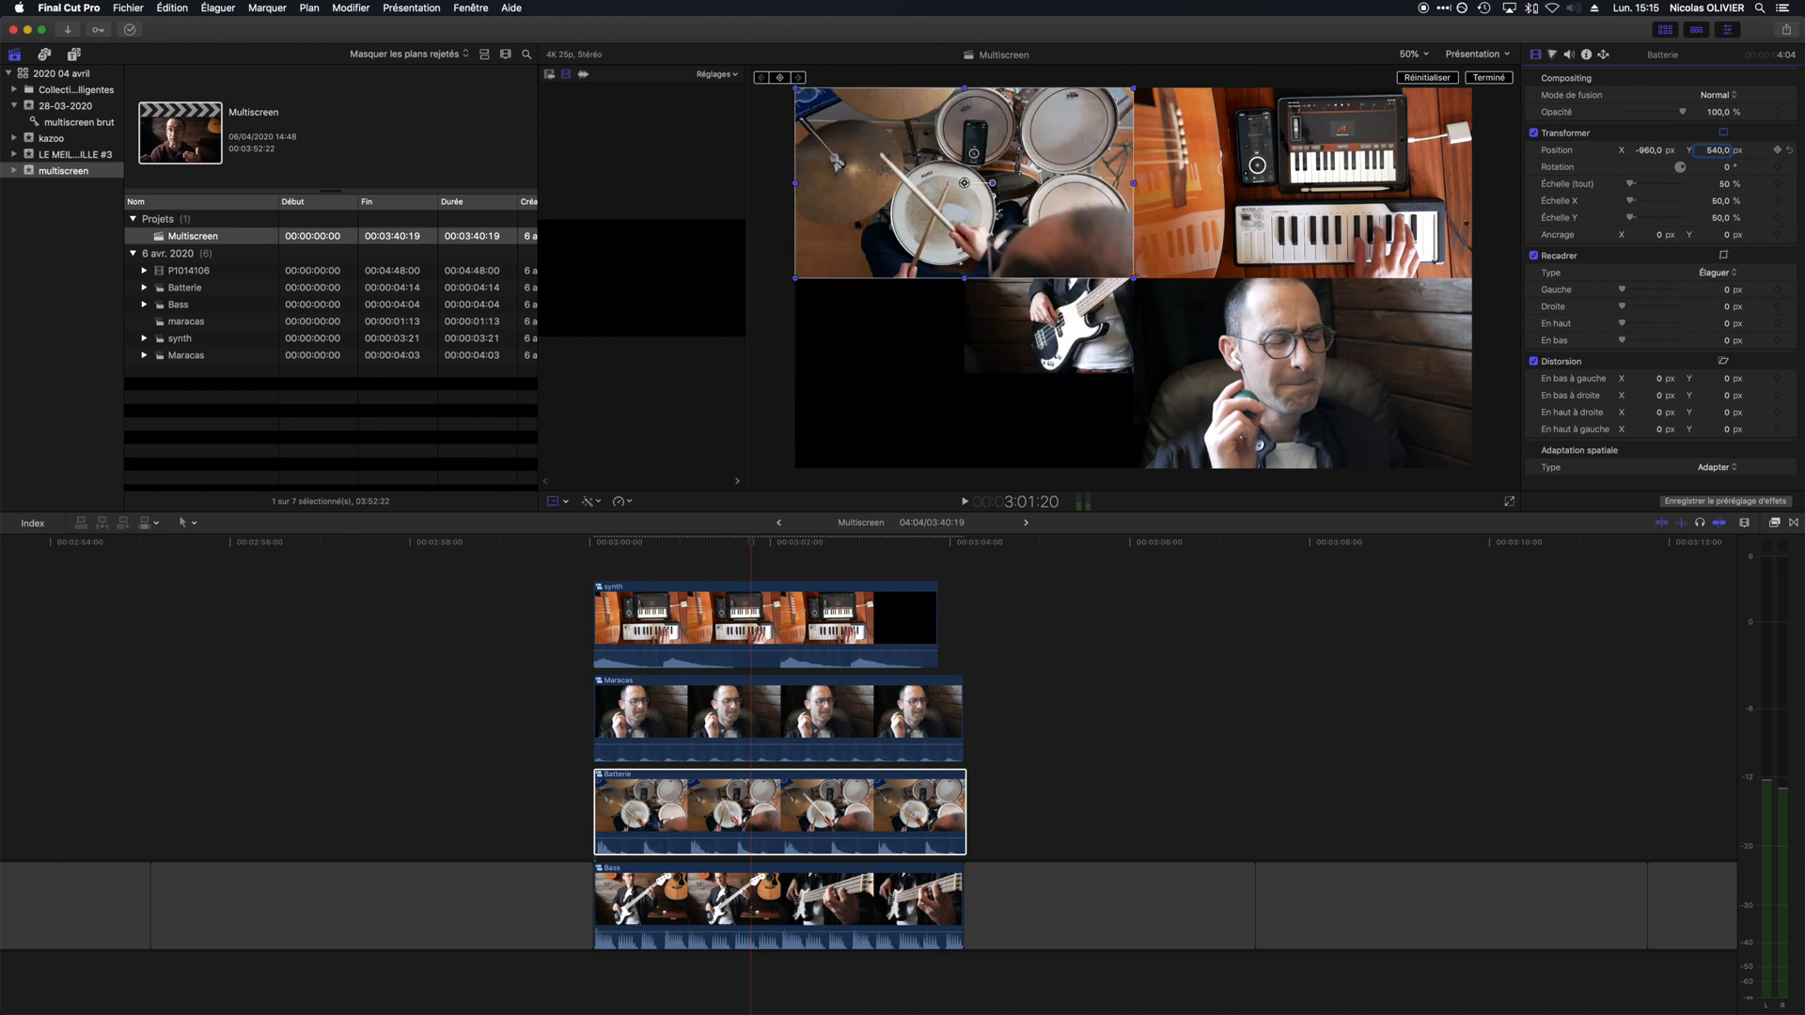
- Set the Bass clip's position to X -960 px and Y -540 px
click(1070, 335)
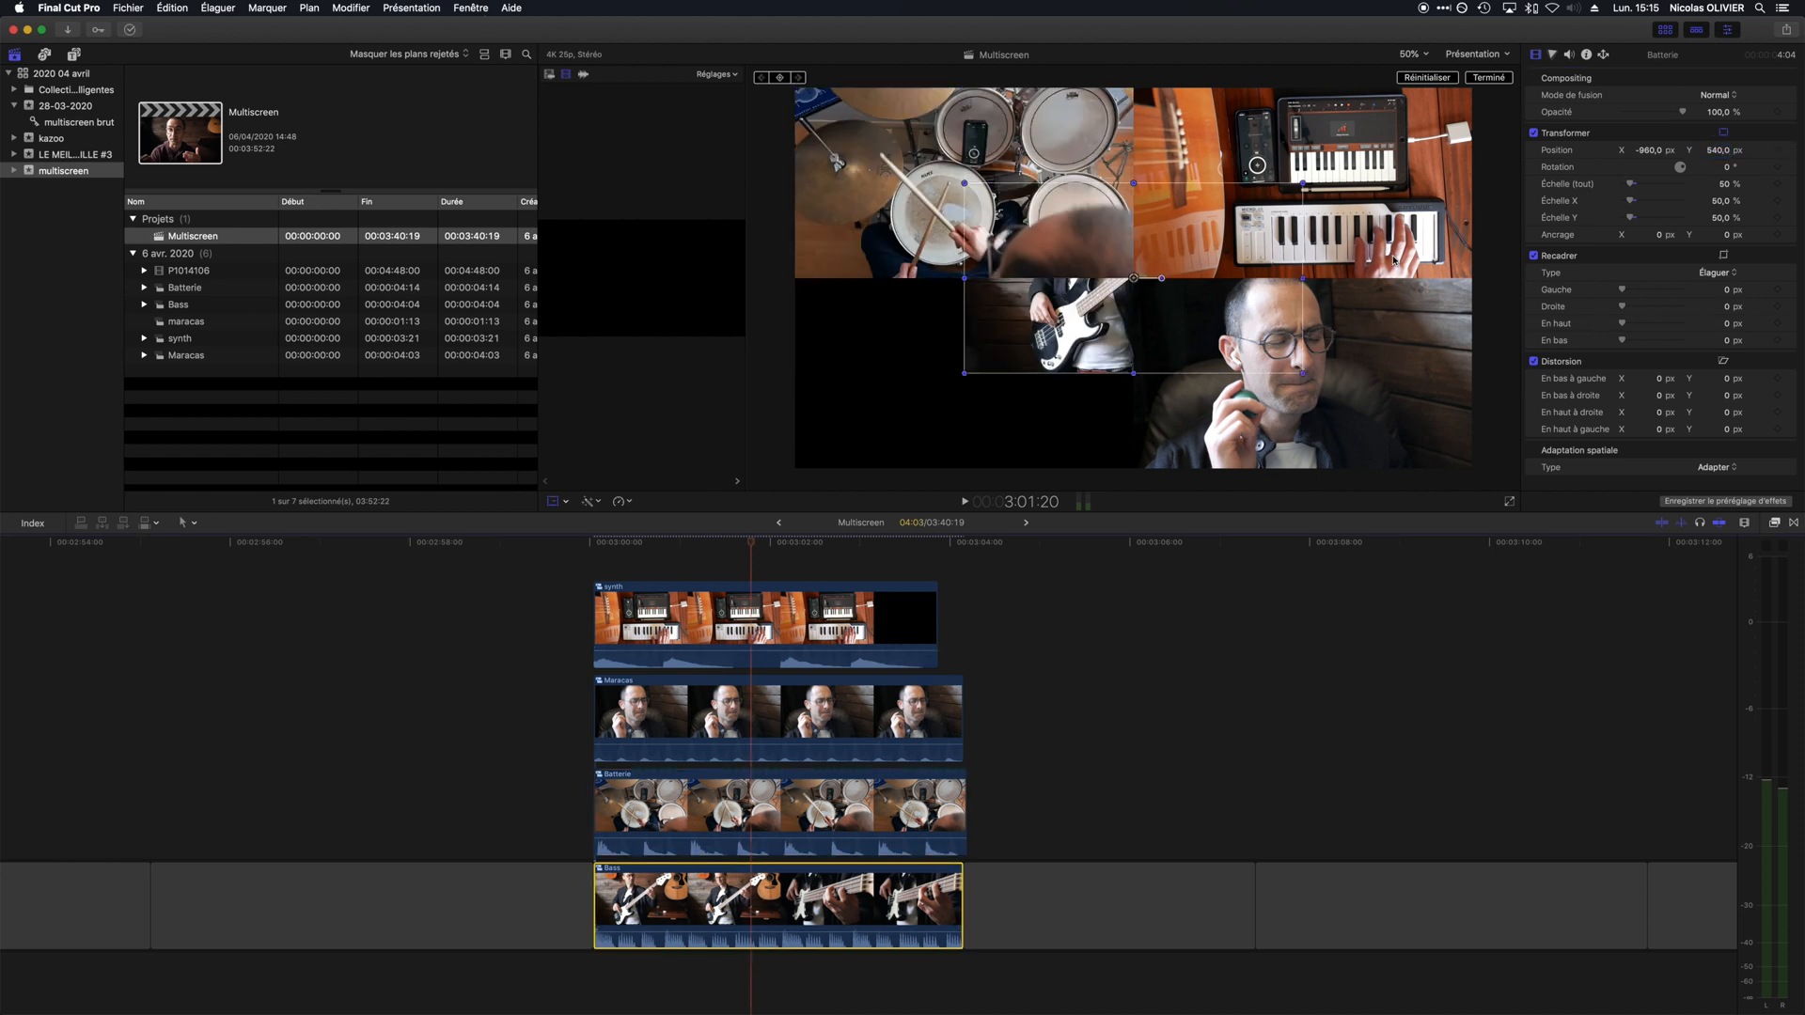
click(1657, 151)
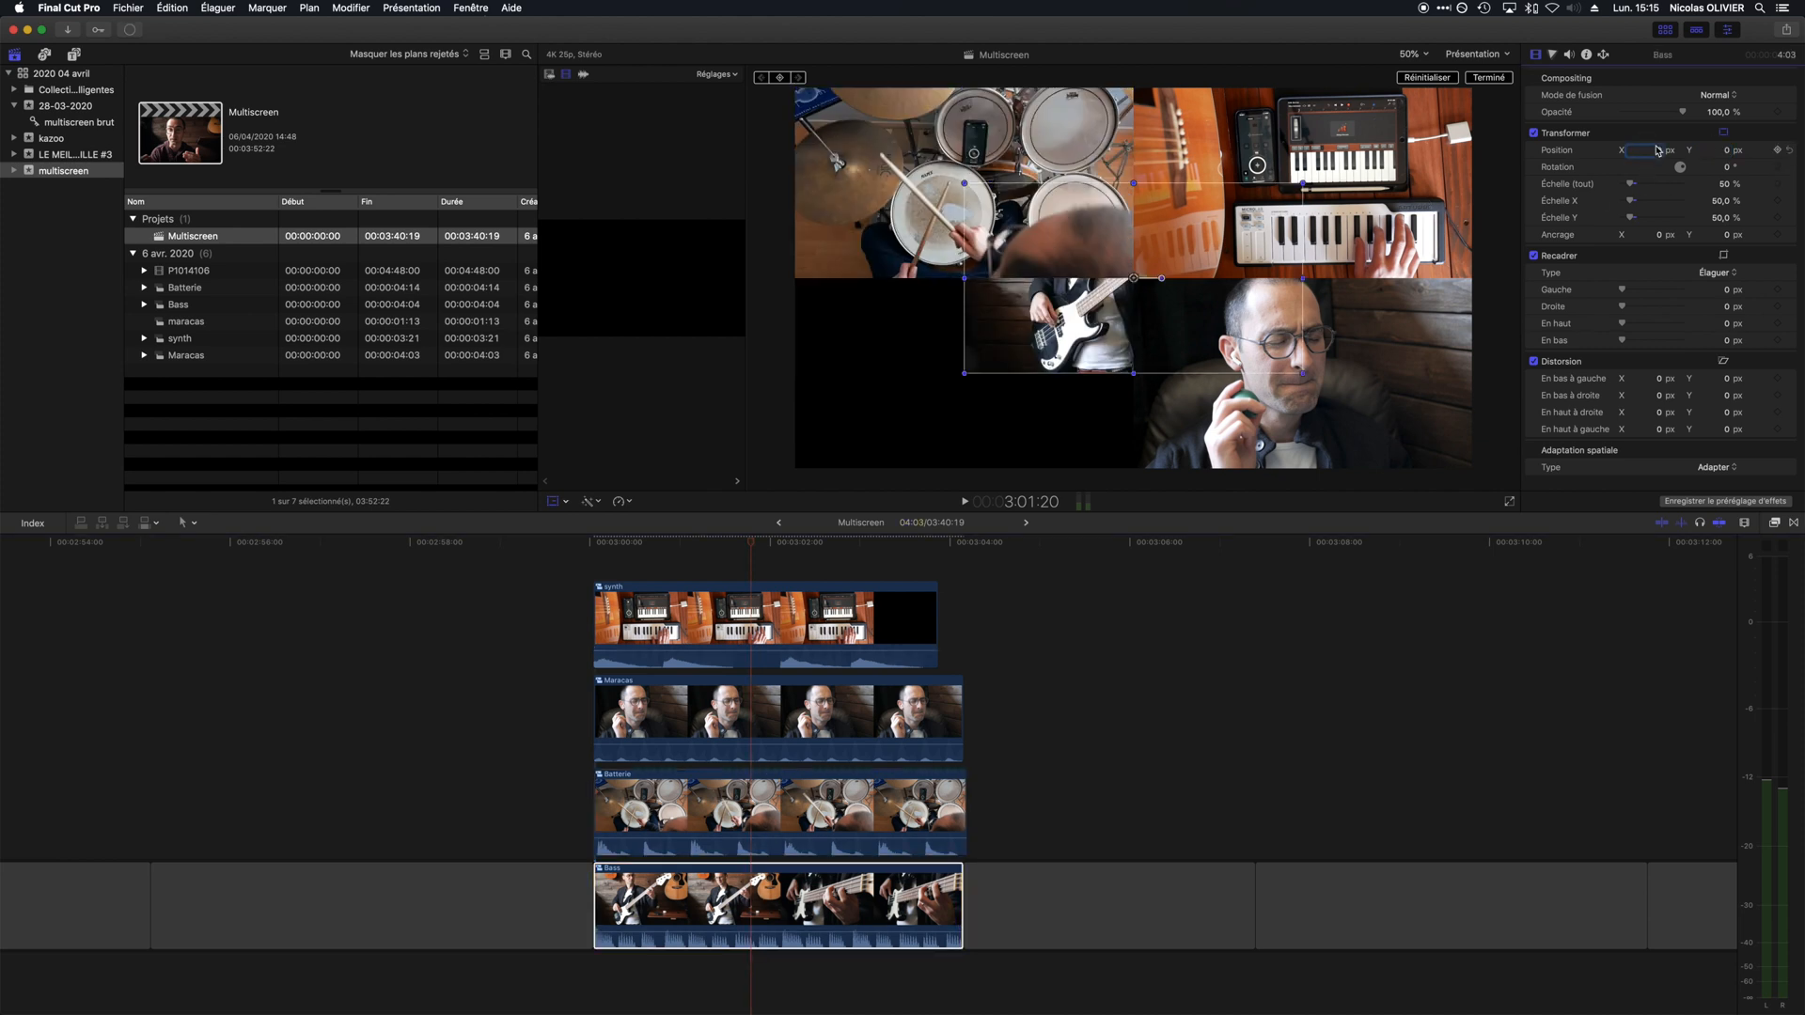
key(Return)
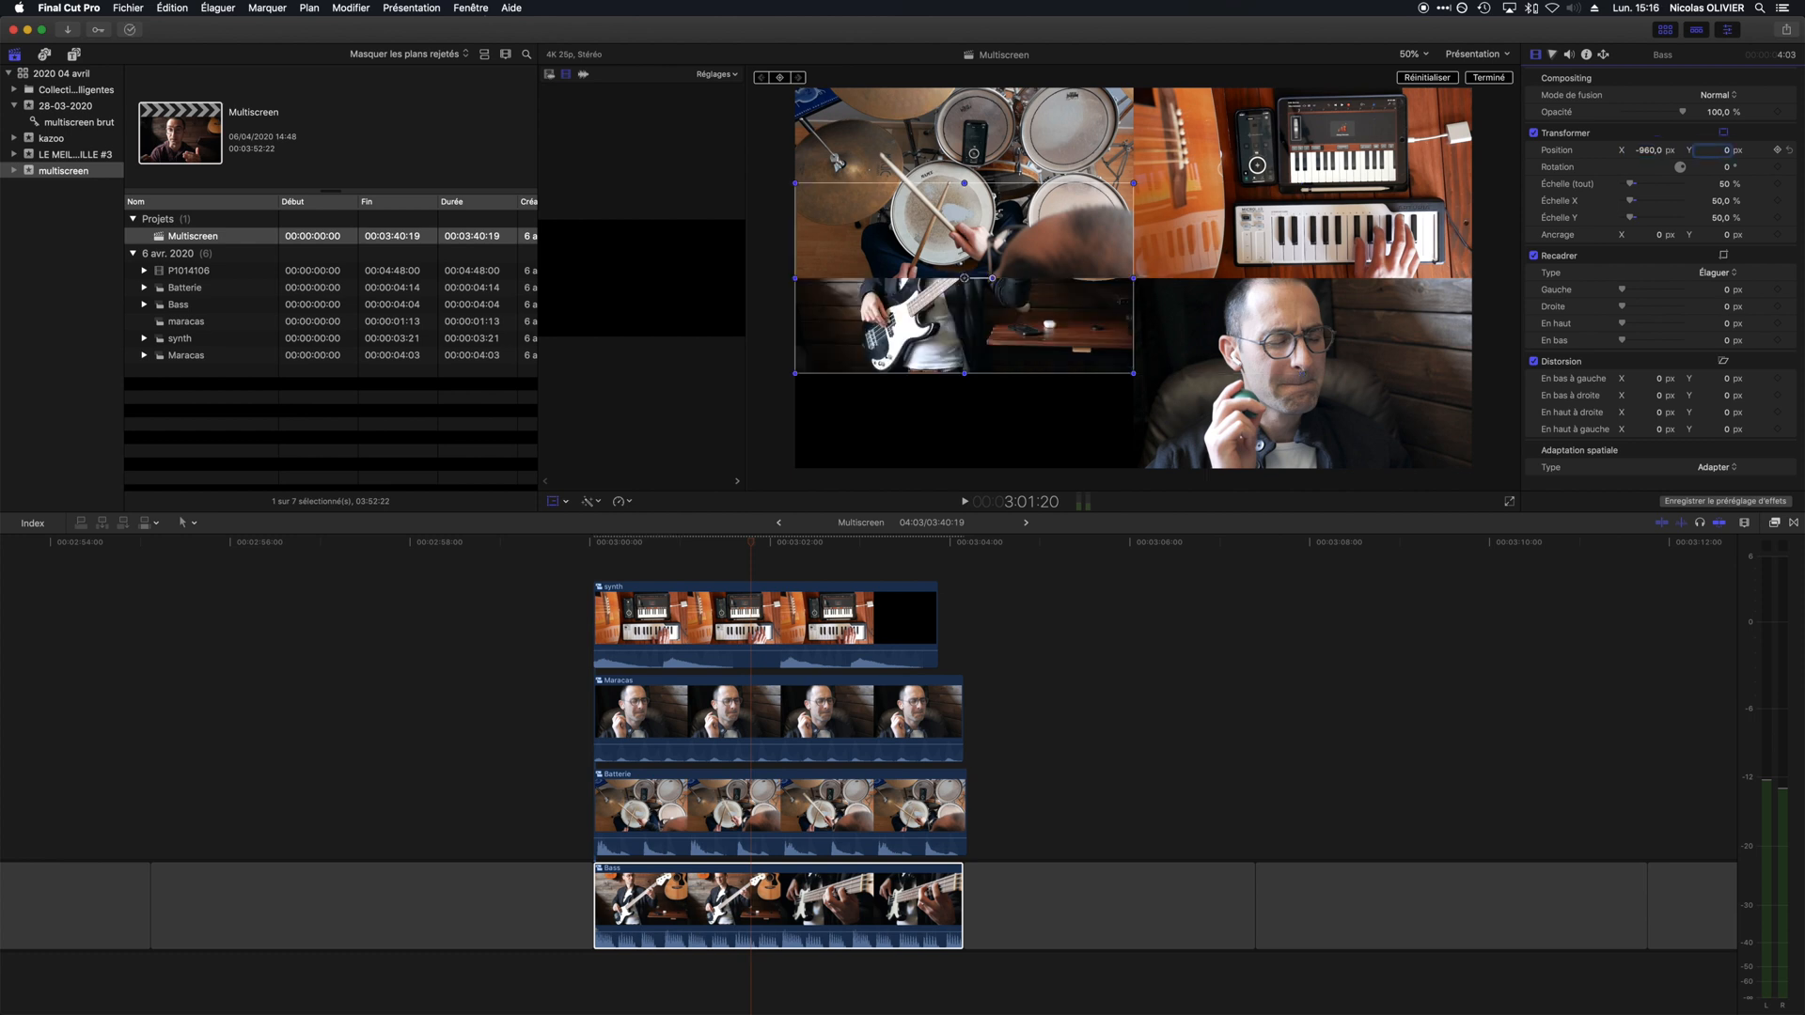
key(Return)
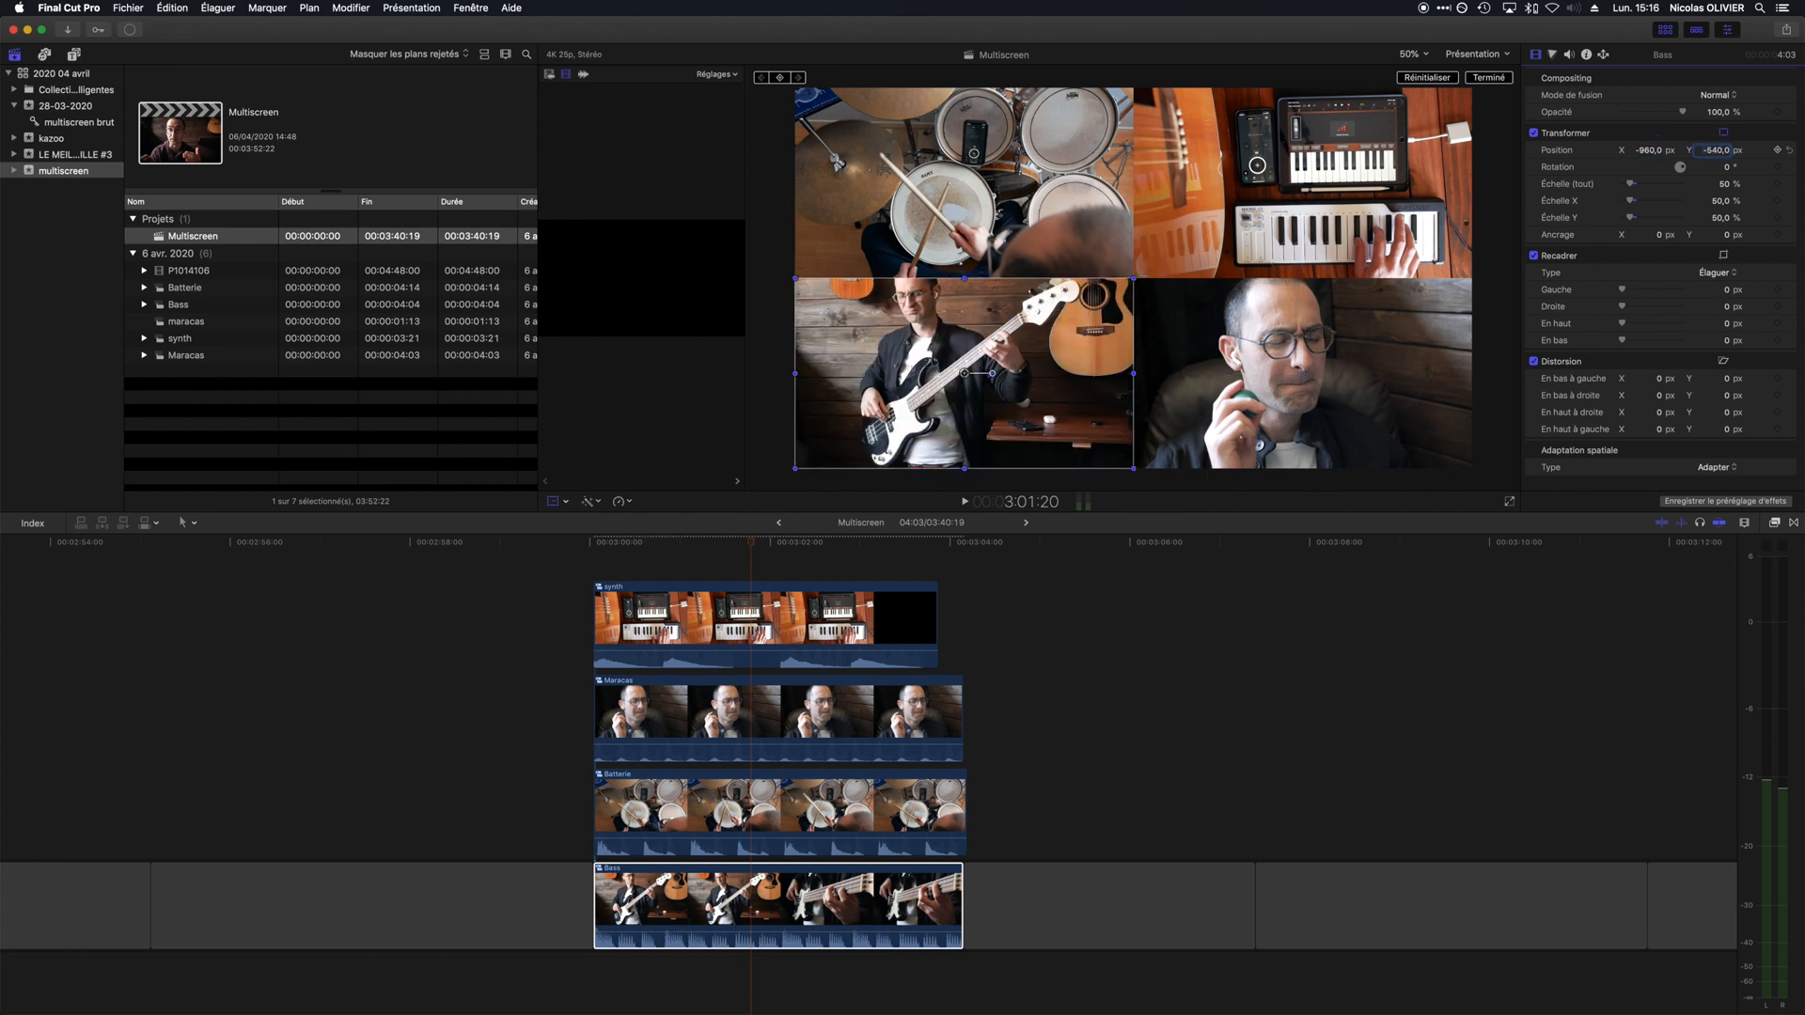
- Play the four-way split screen from the start of the stacked clips, then show the Transform controls again
click(583, 570)
key(space)
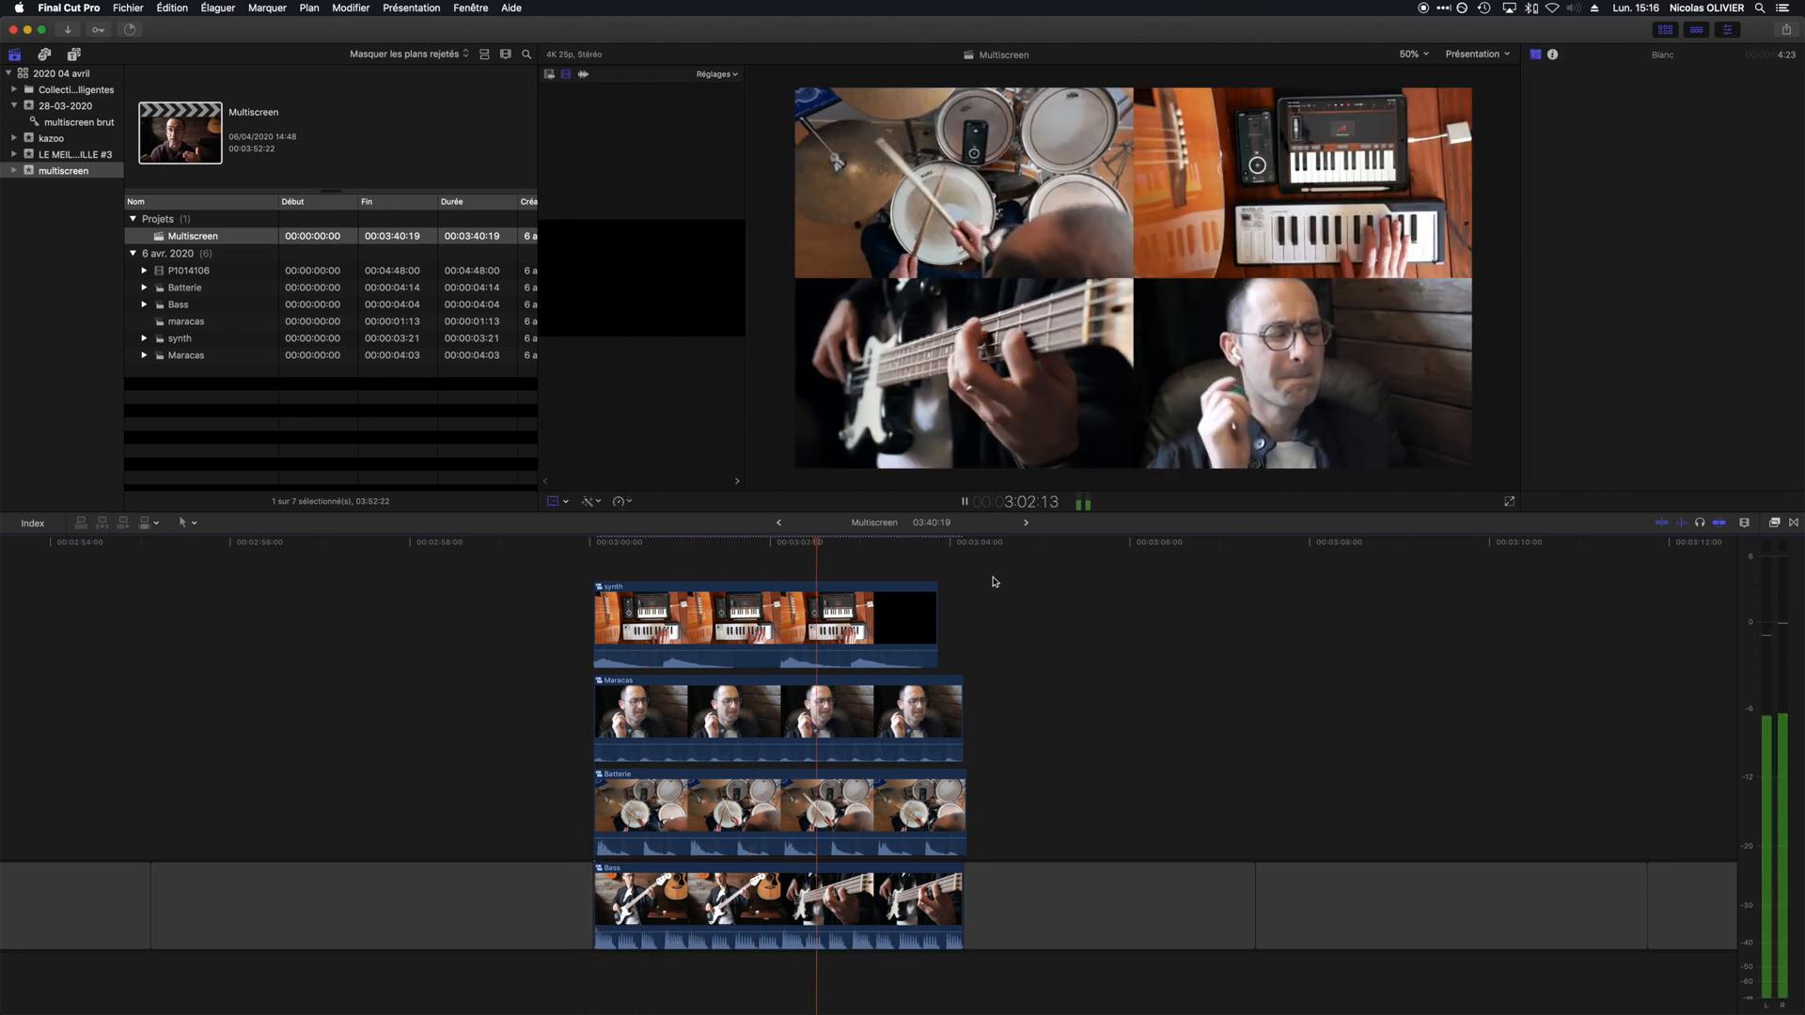
key(space)
key(shift+t)
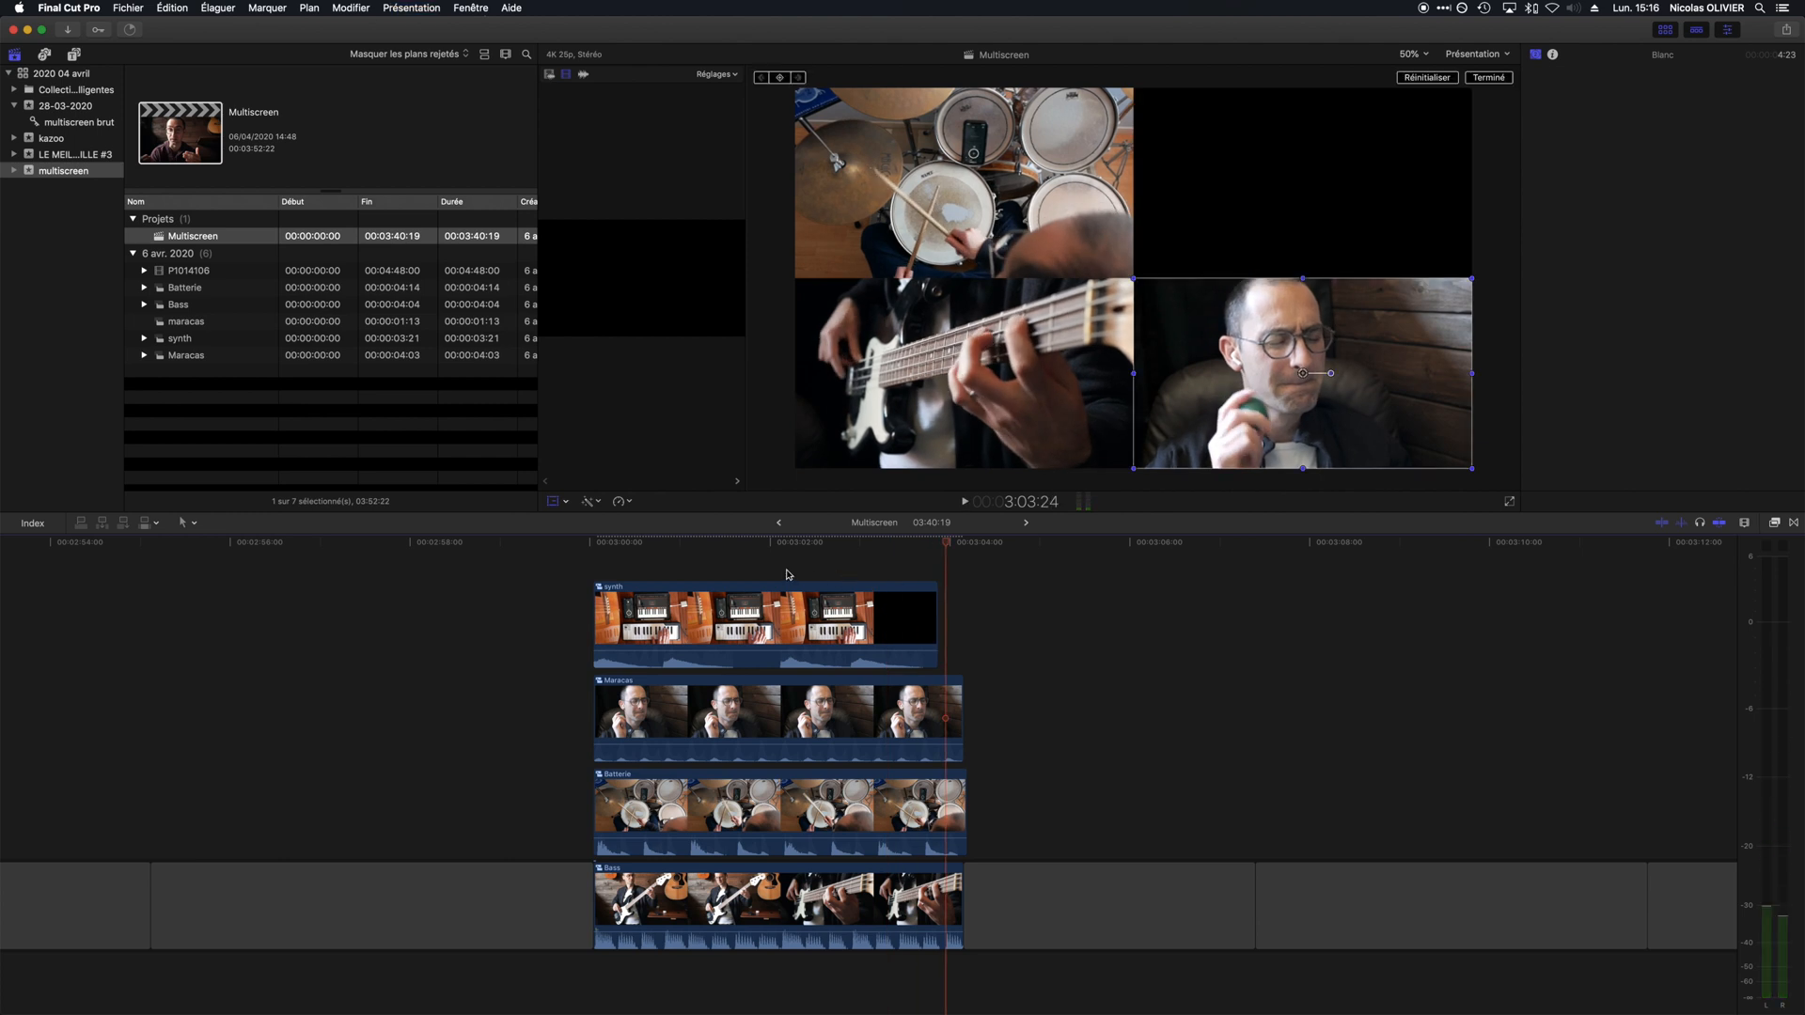
- Park the playhead at 3:01:24 and reduce the synth clip's overall scale to 40%
click(768, 544)
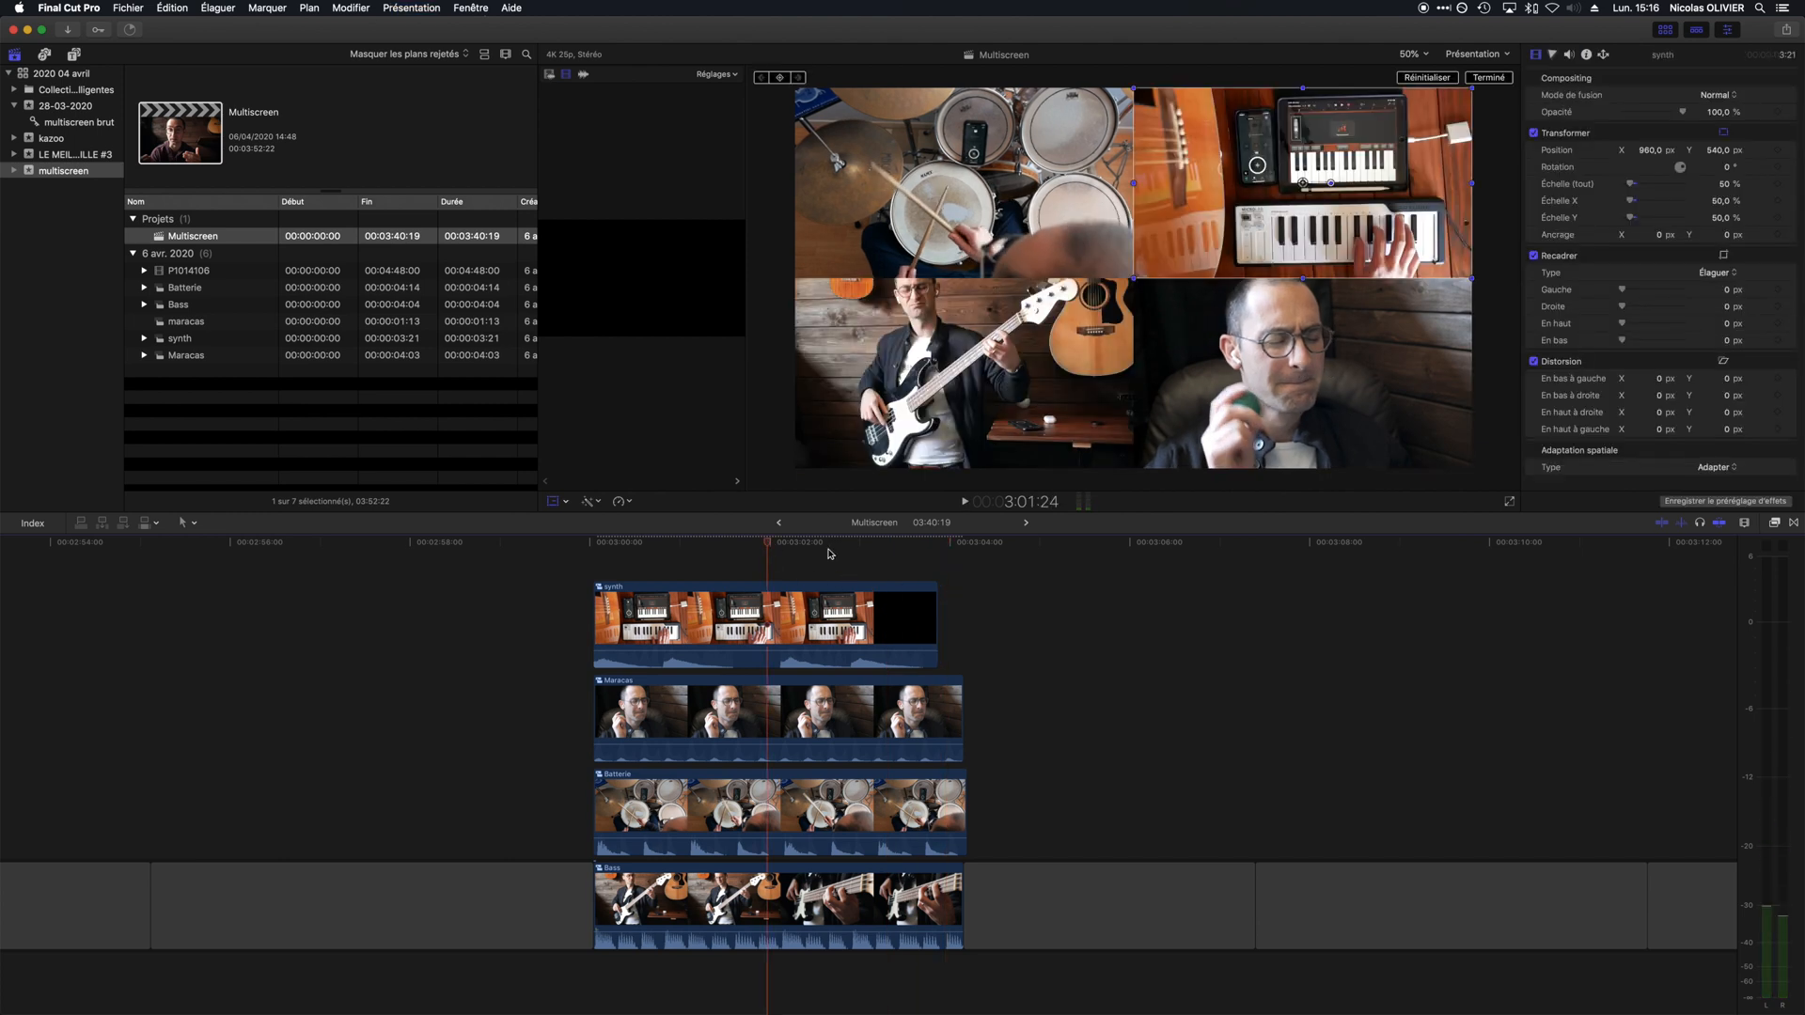
click(1725, 185)
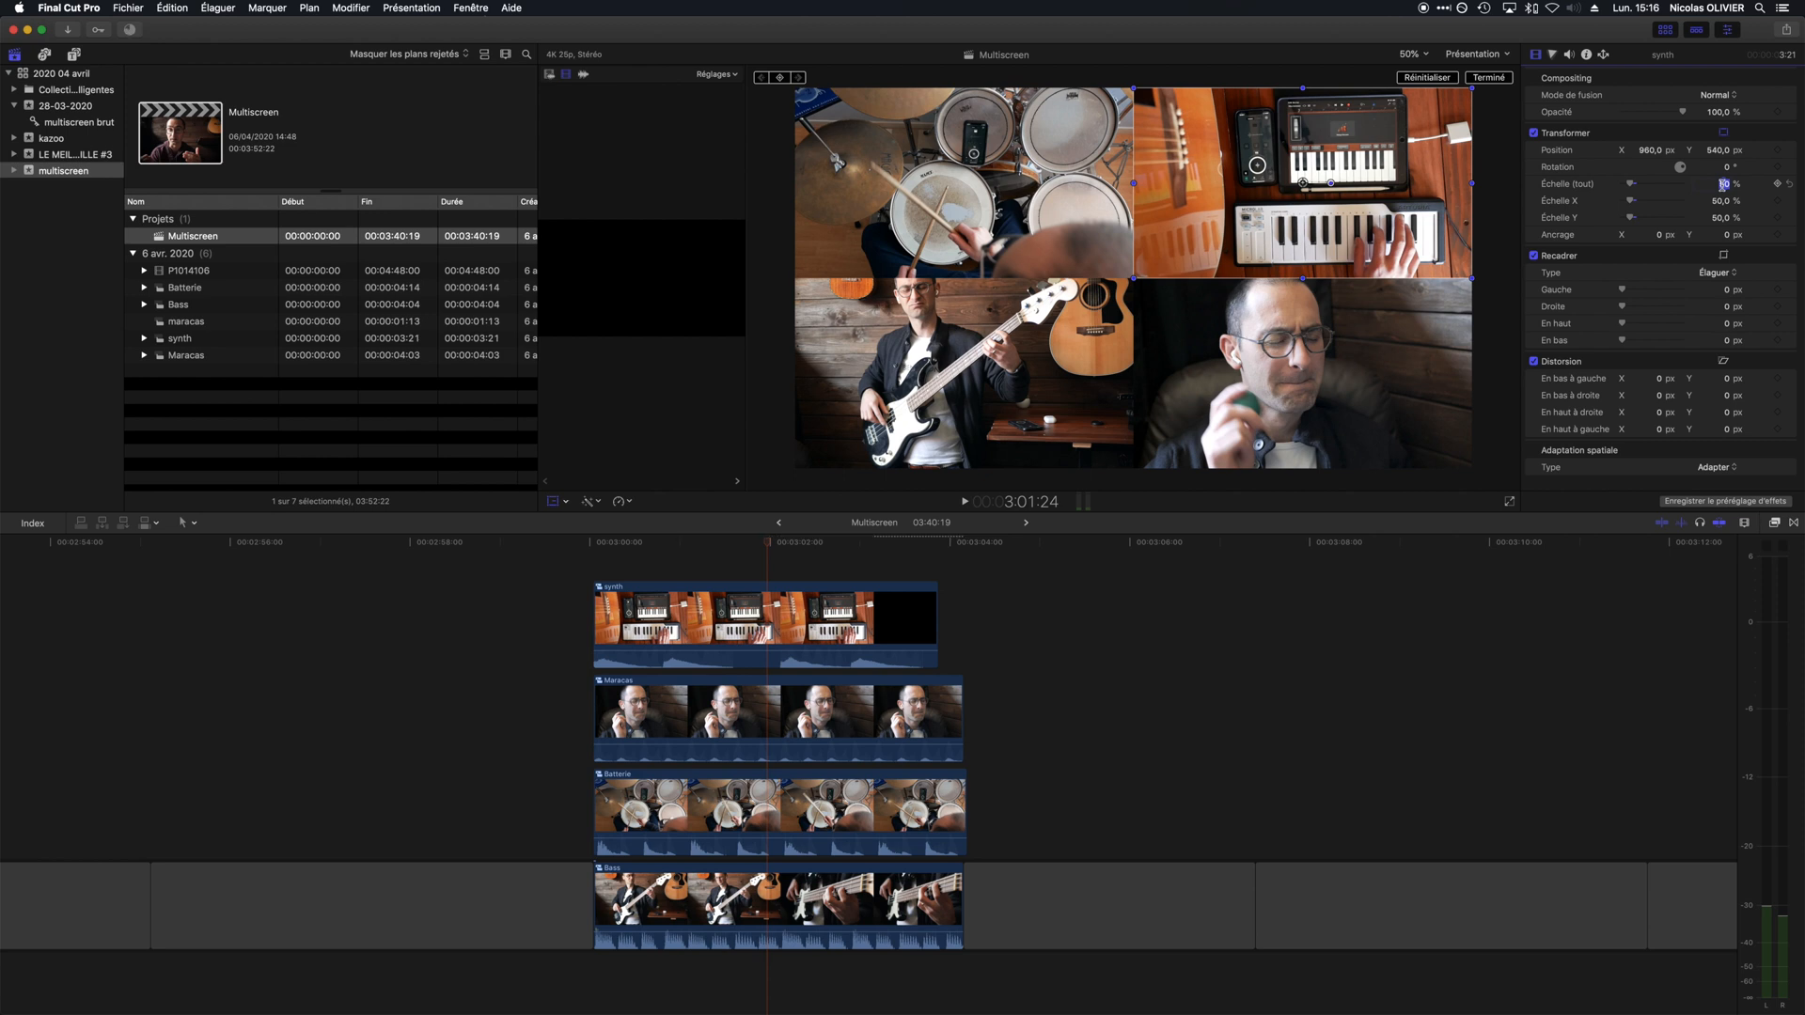
text(40)
key(Return)
- Copy the synth clip's attributes and paste only the scale onto the Maracas, Batterie and Bass clips
click(792, 642)
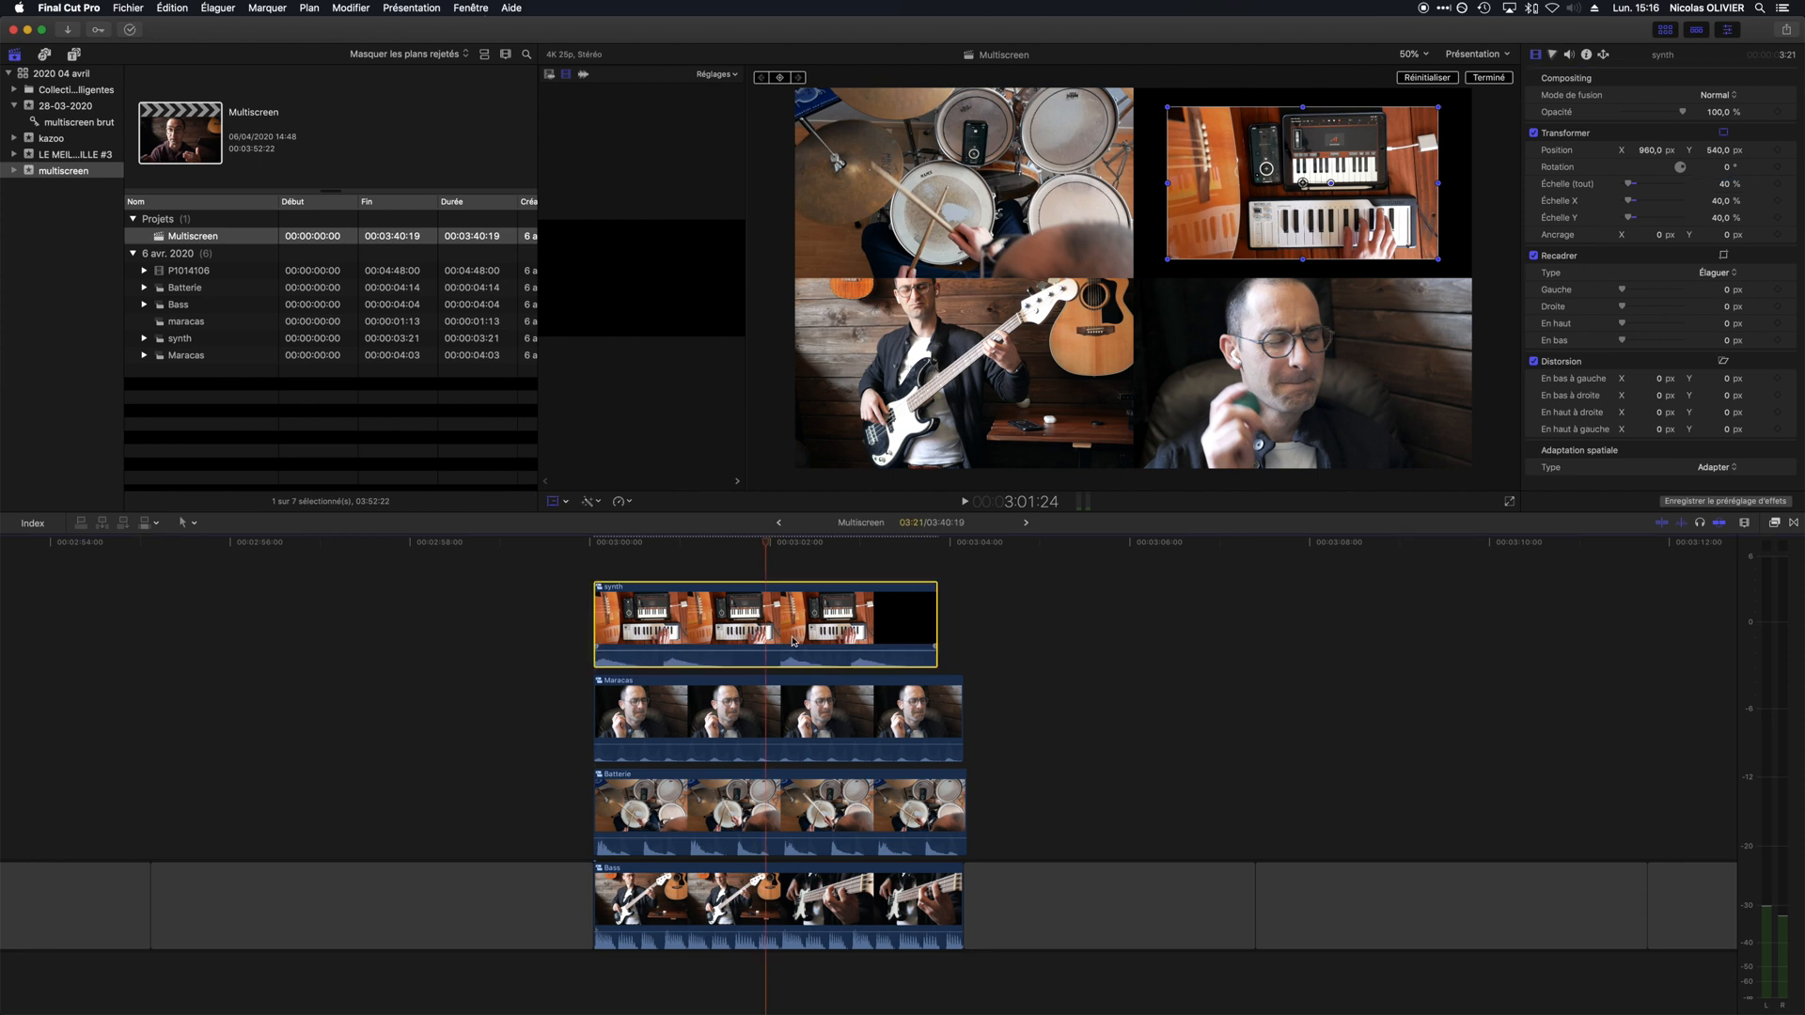
click(797, 724)
super+click(800, 818)
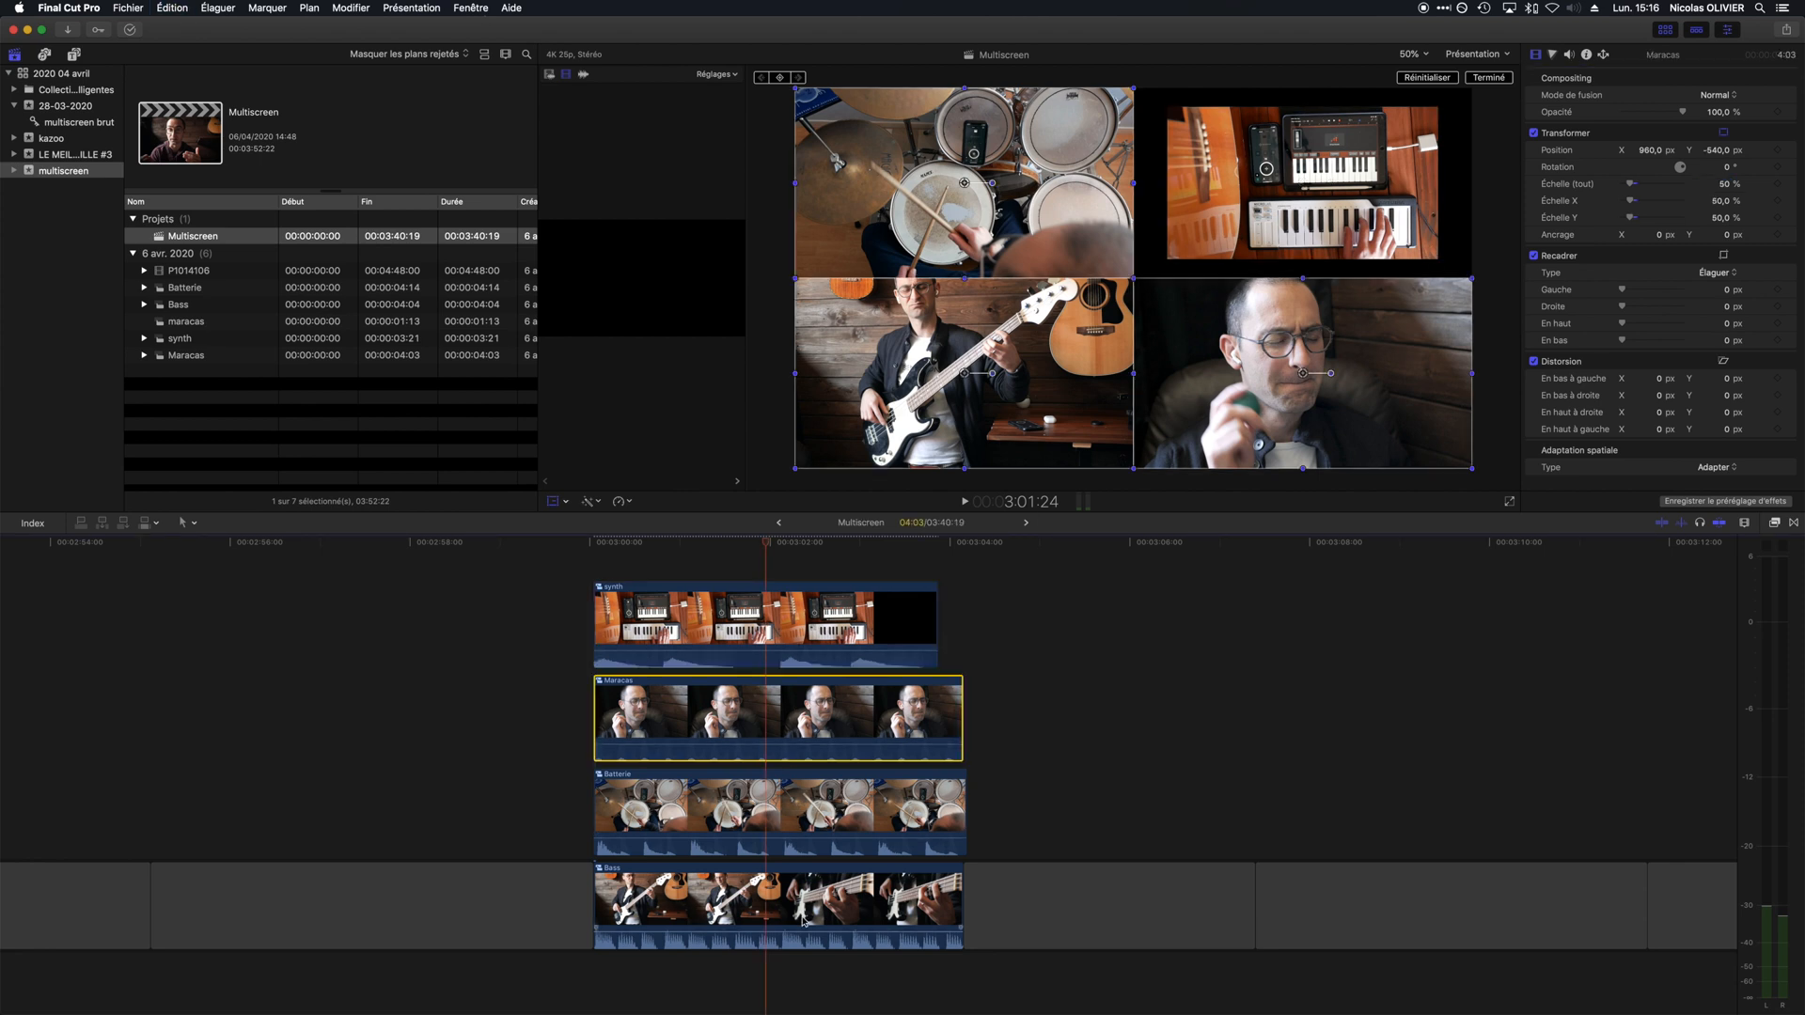
super+click(804, 922)
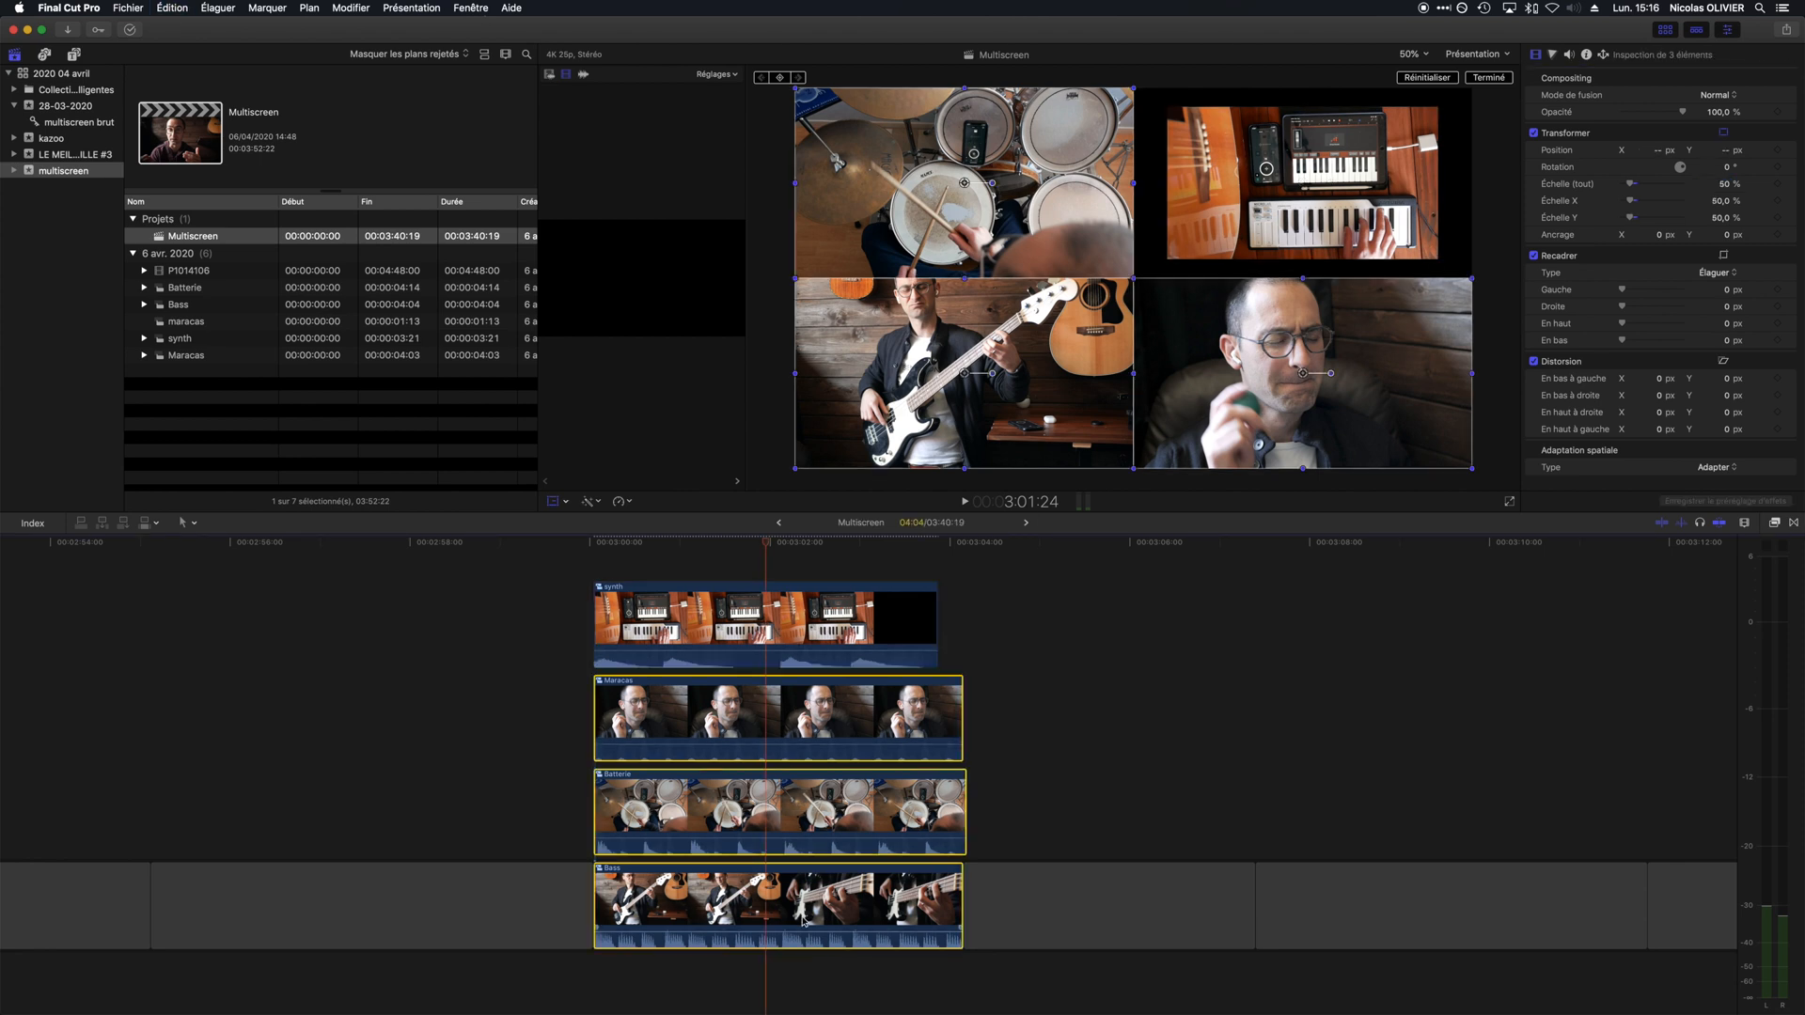
key(super+shift+v)
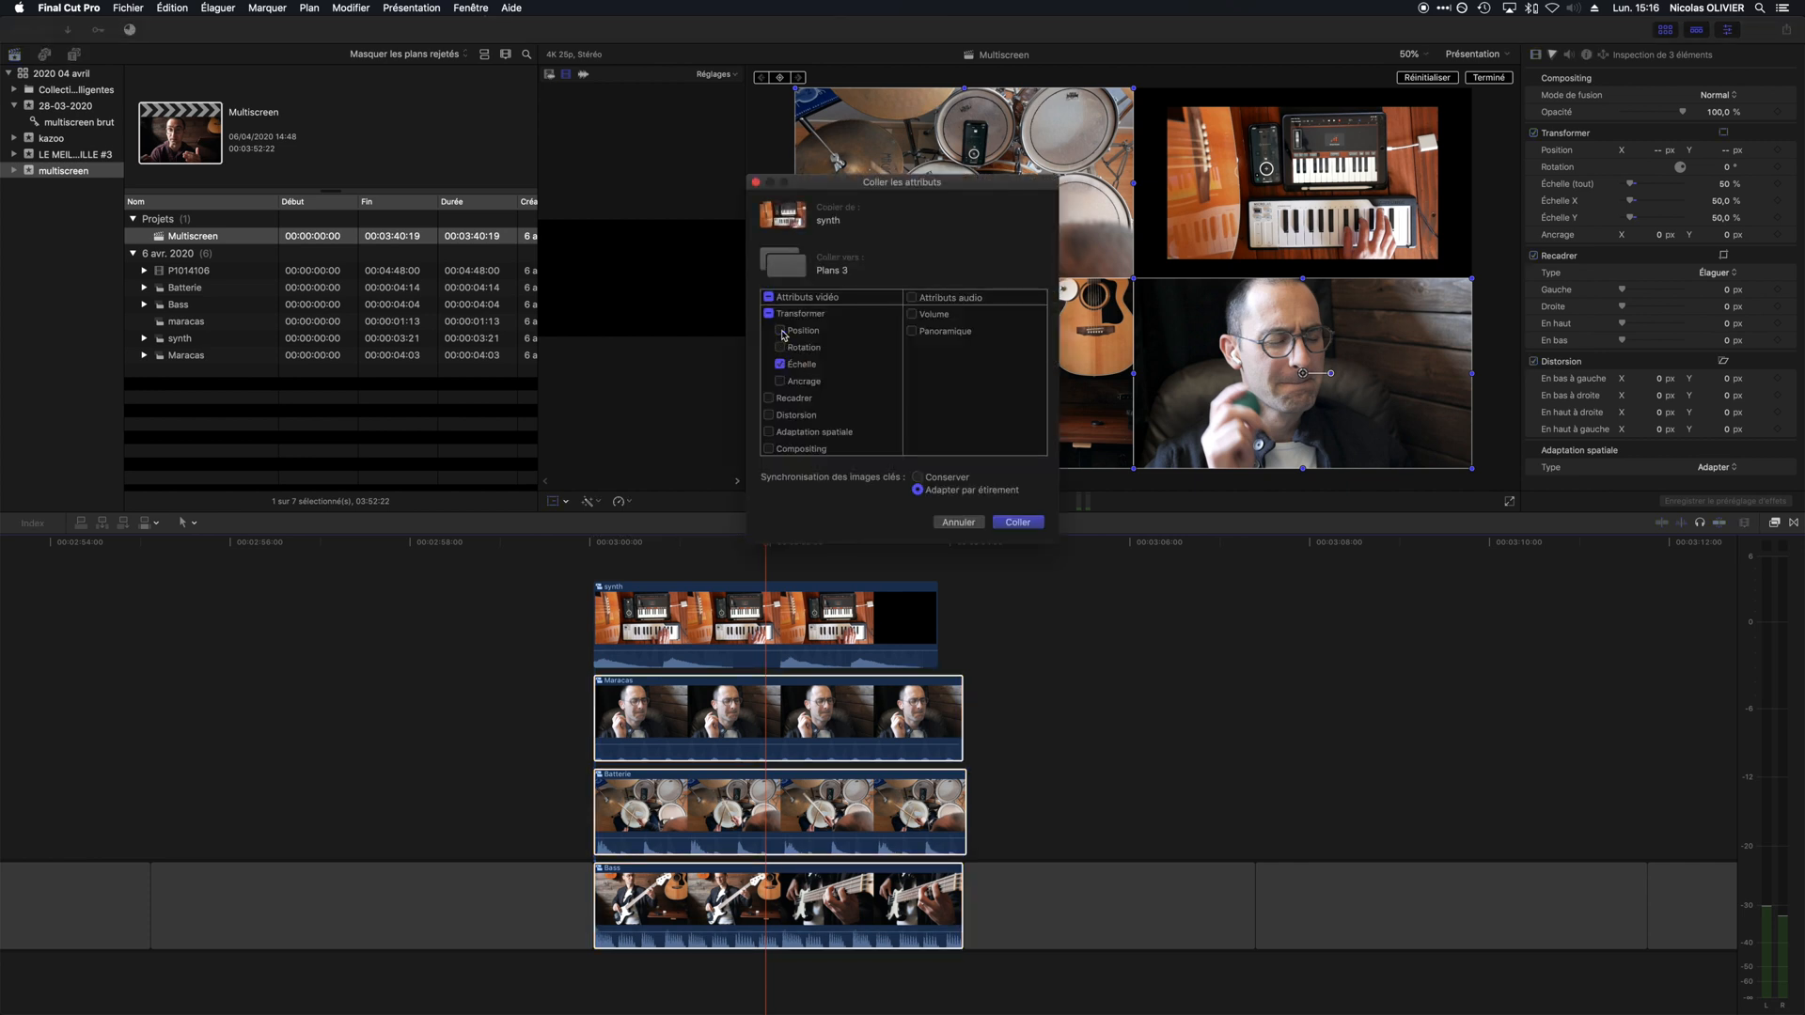
click(1018, 521)
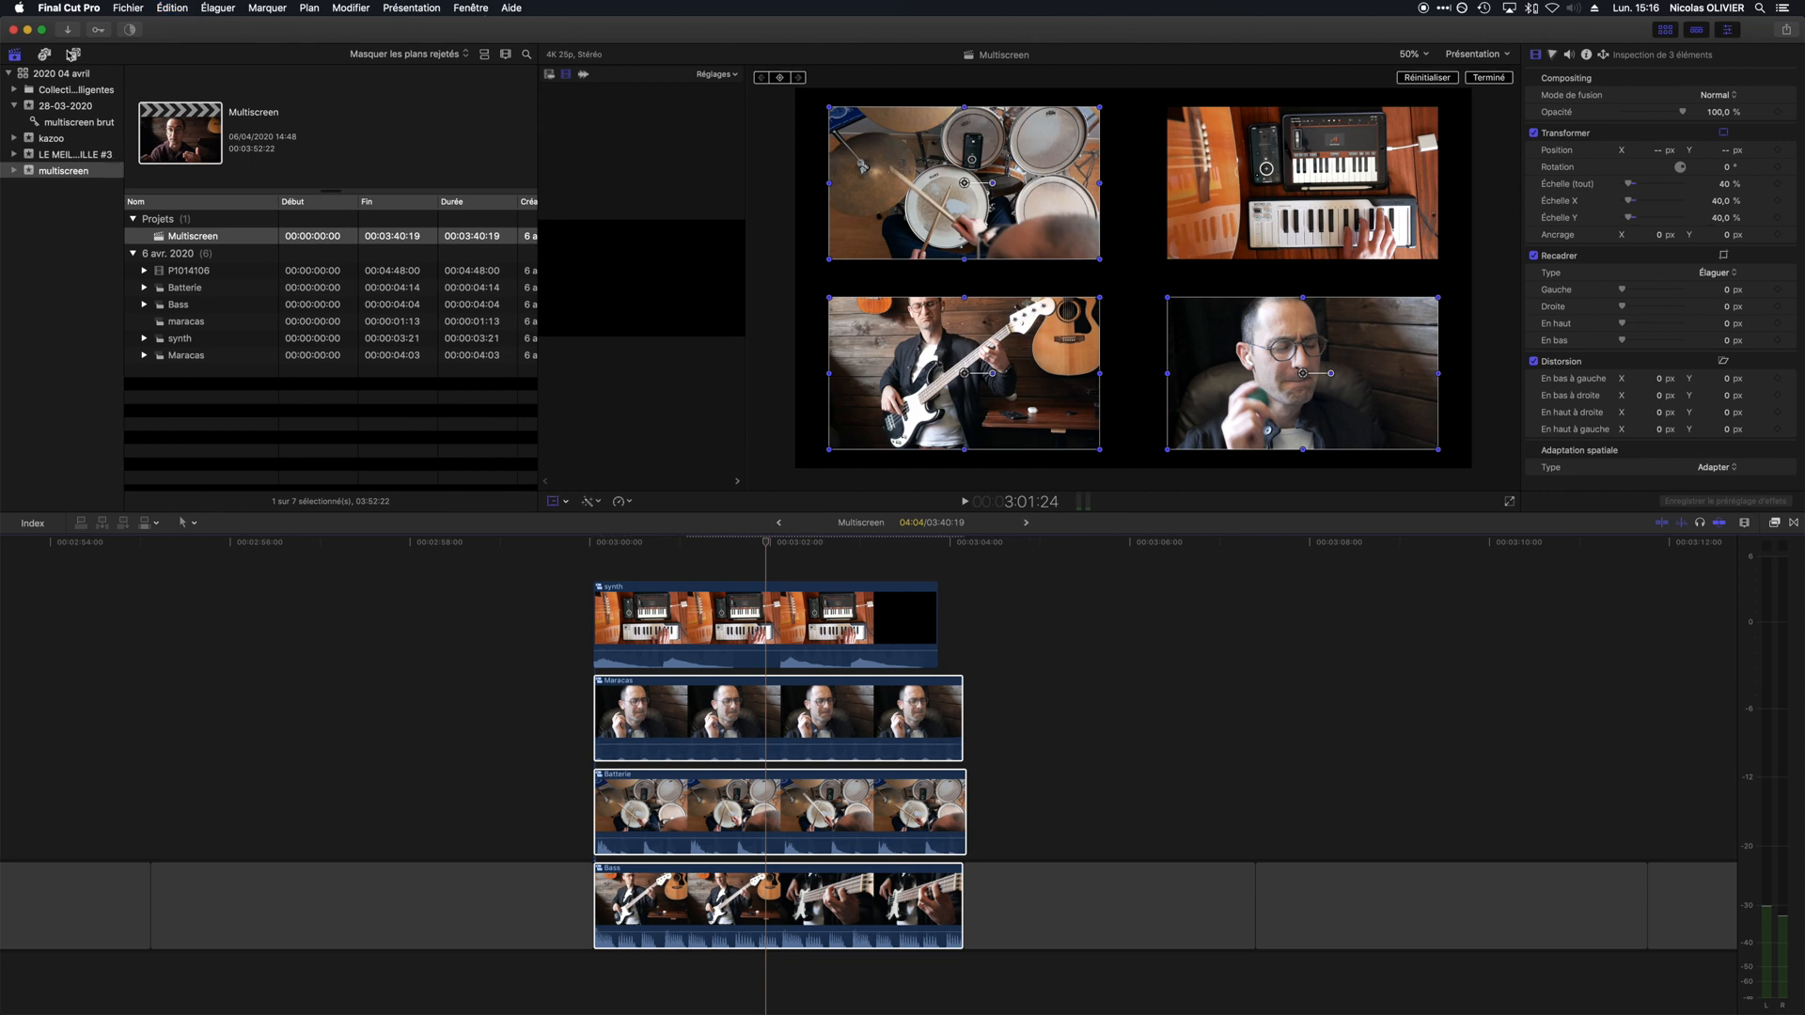
- Place the Blancs generator from the Unis category beneath the Bass clip and trim it to that clip's end
click(74, 54)
click(49, 366)
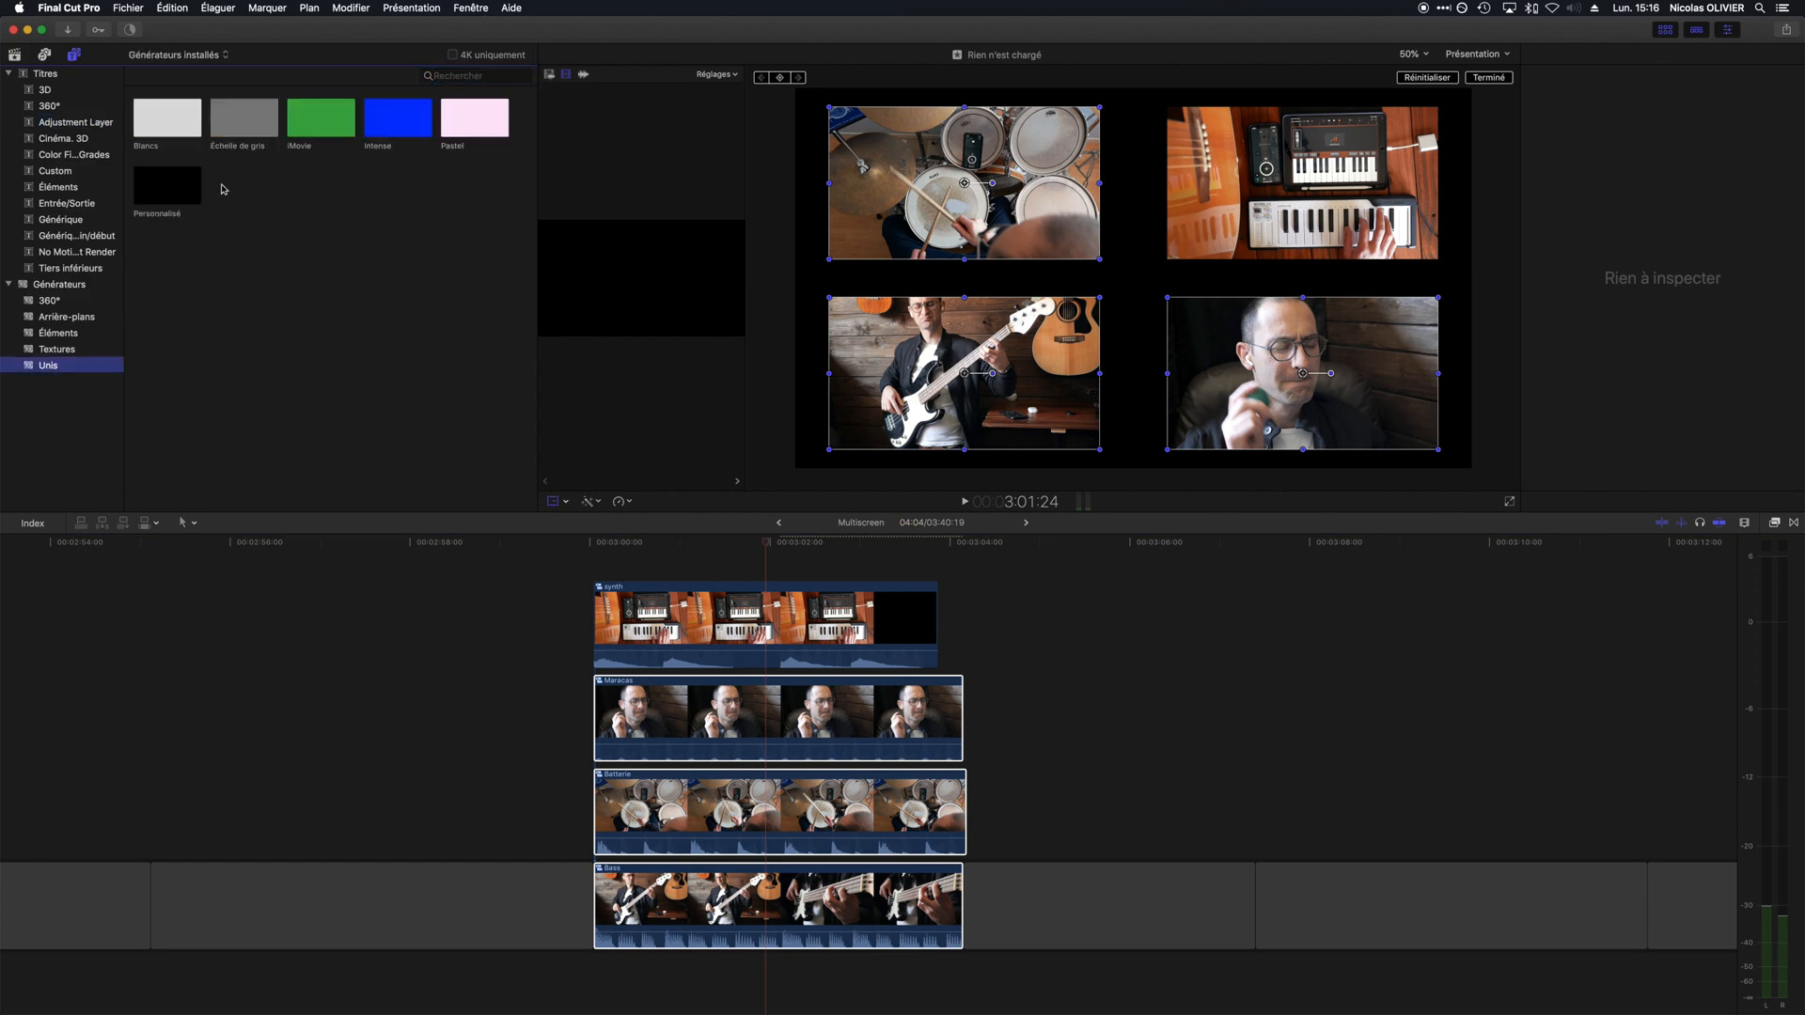
drag(160, 124, 593, 989)
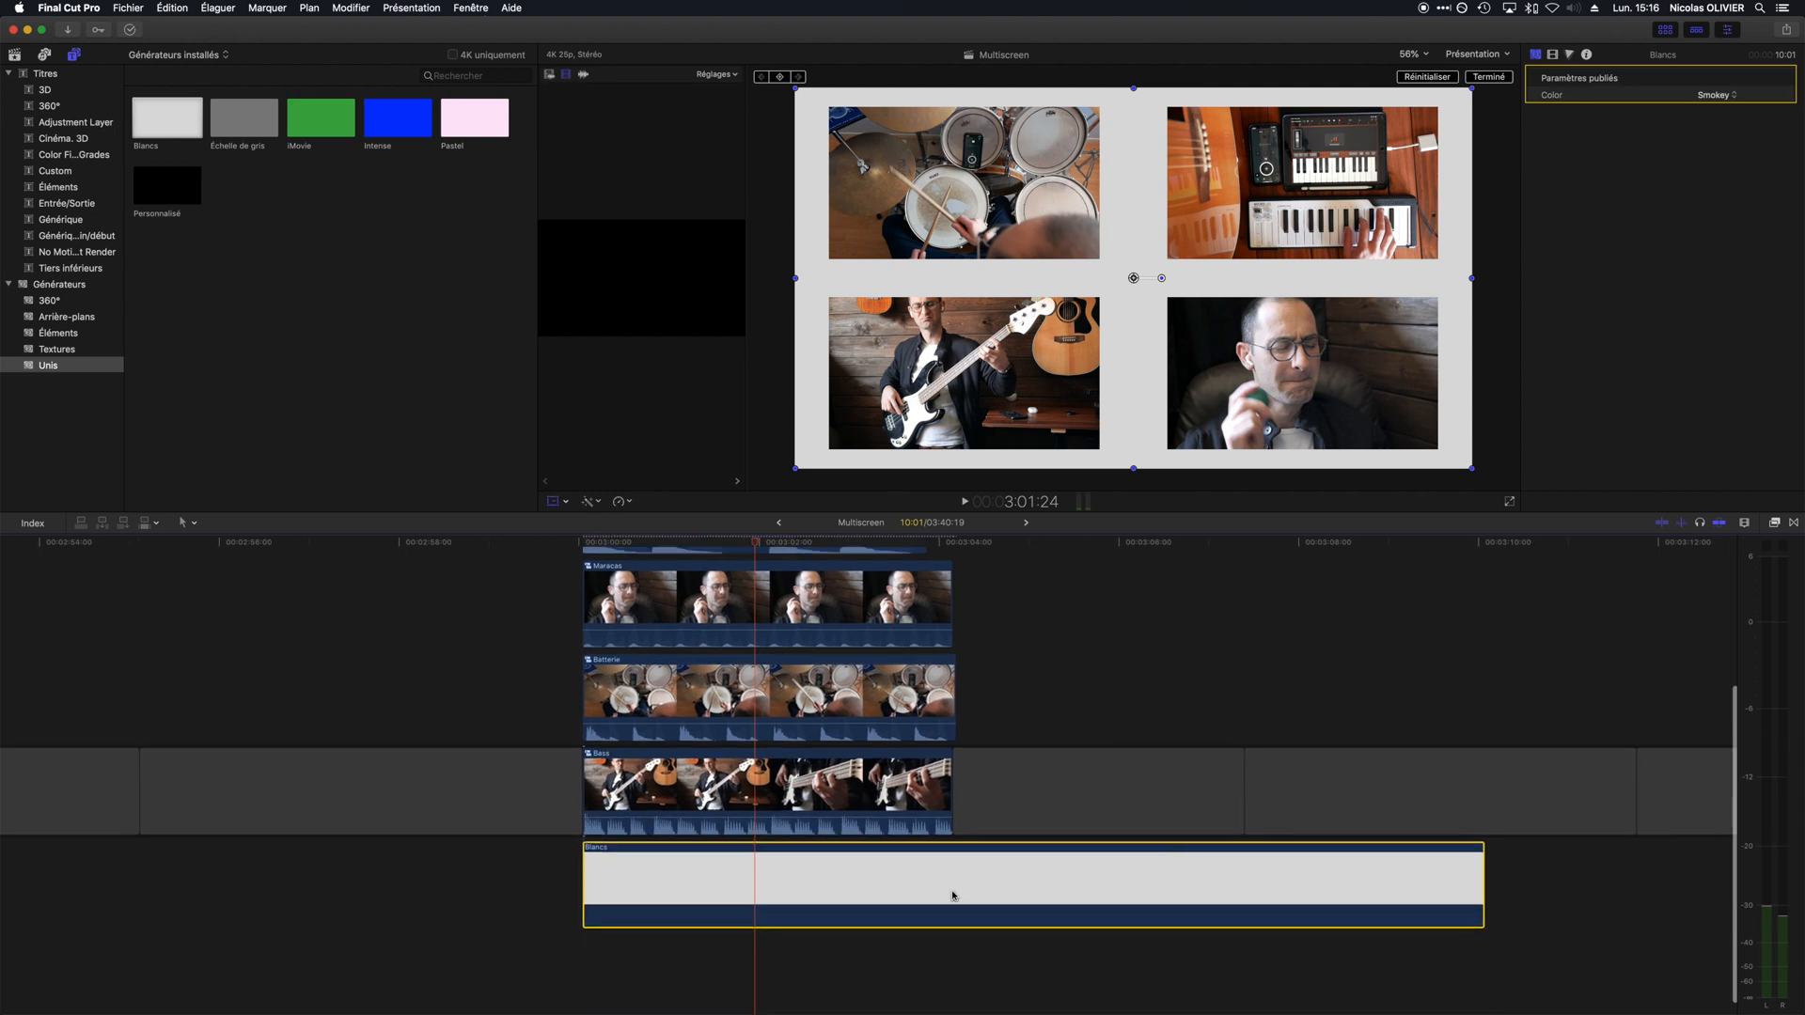
drag(1484, 888, 951, 888)
- Set the Blancs background generator's color to Bright White
click(769, 885)
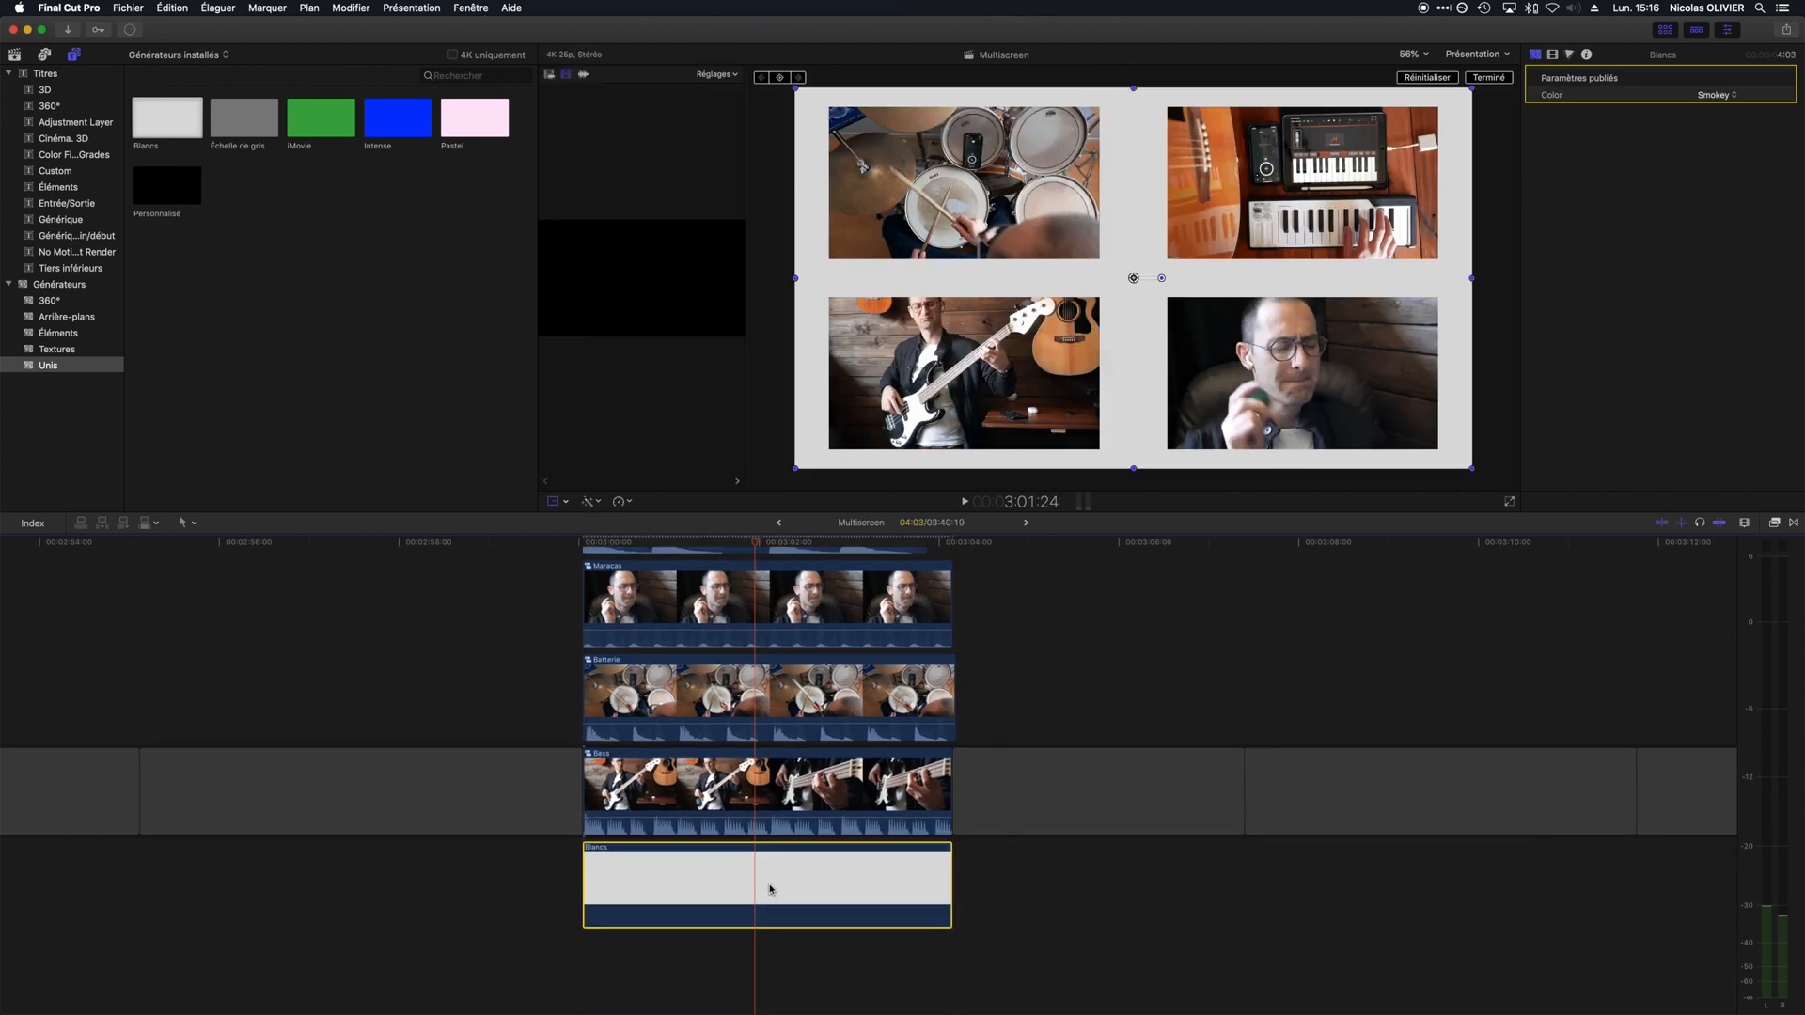
click(1726, 97)
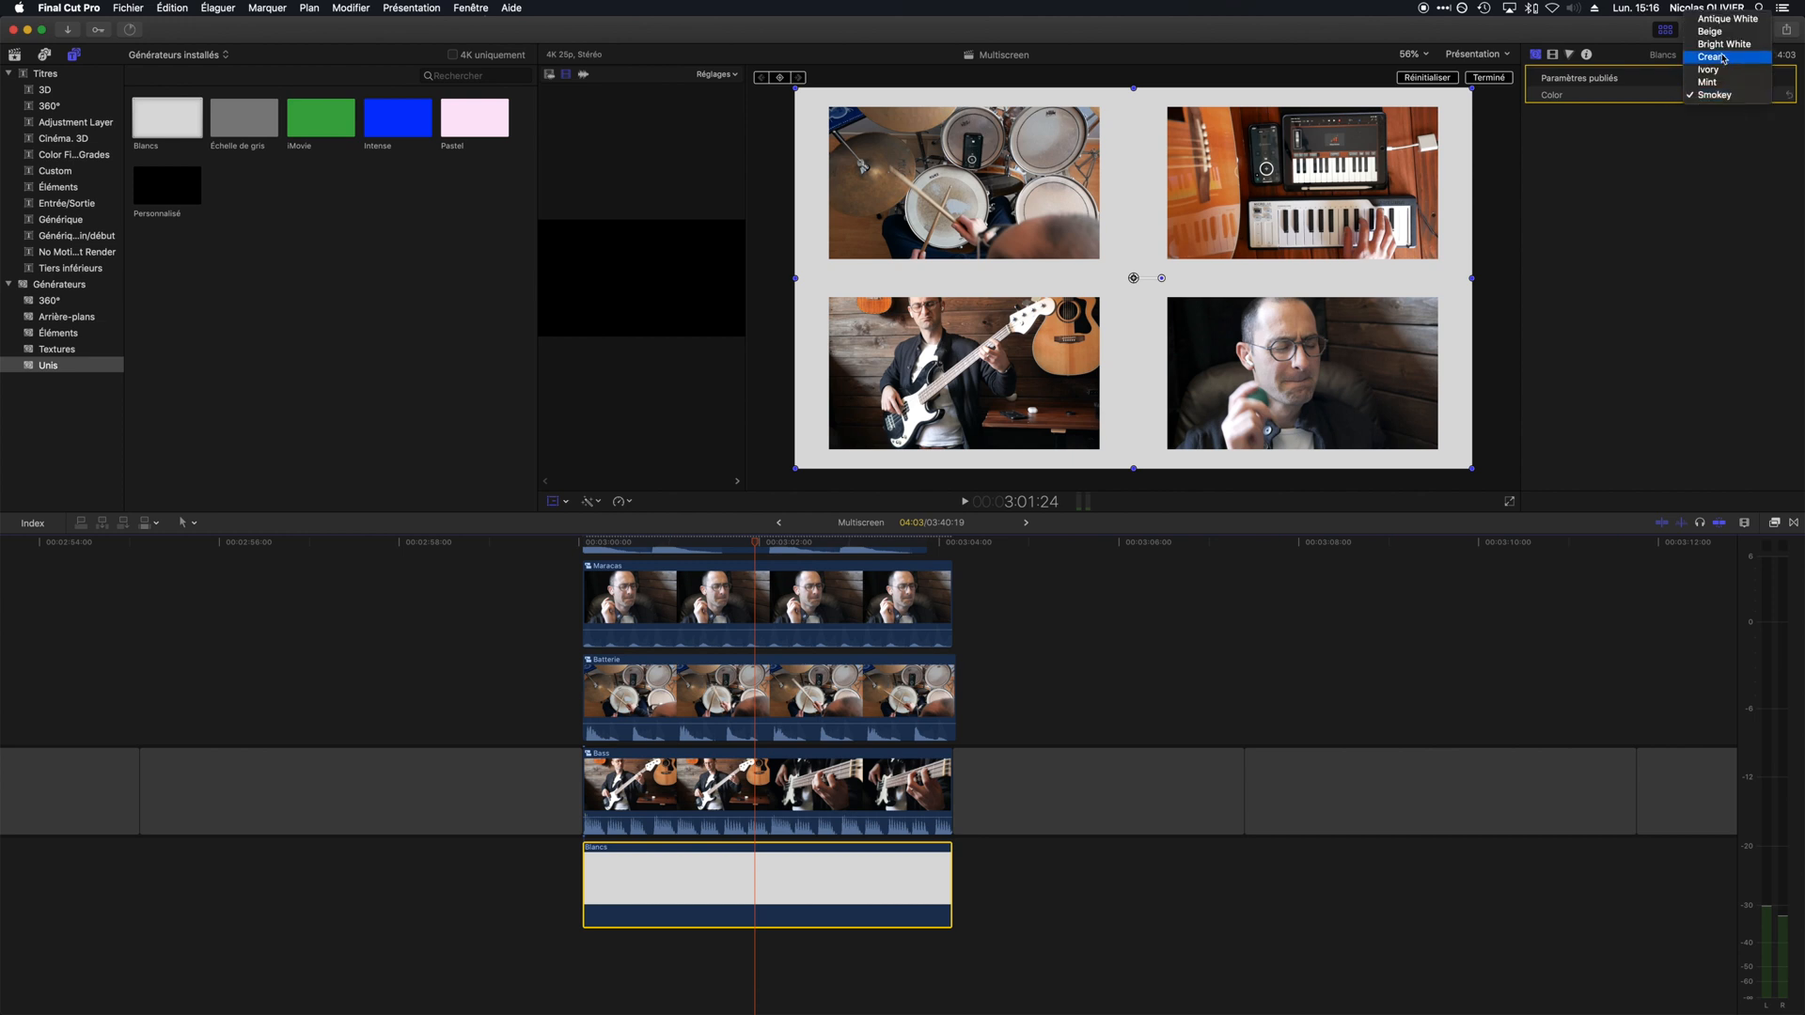
click(1726, 44)
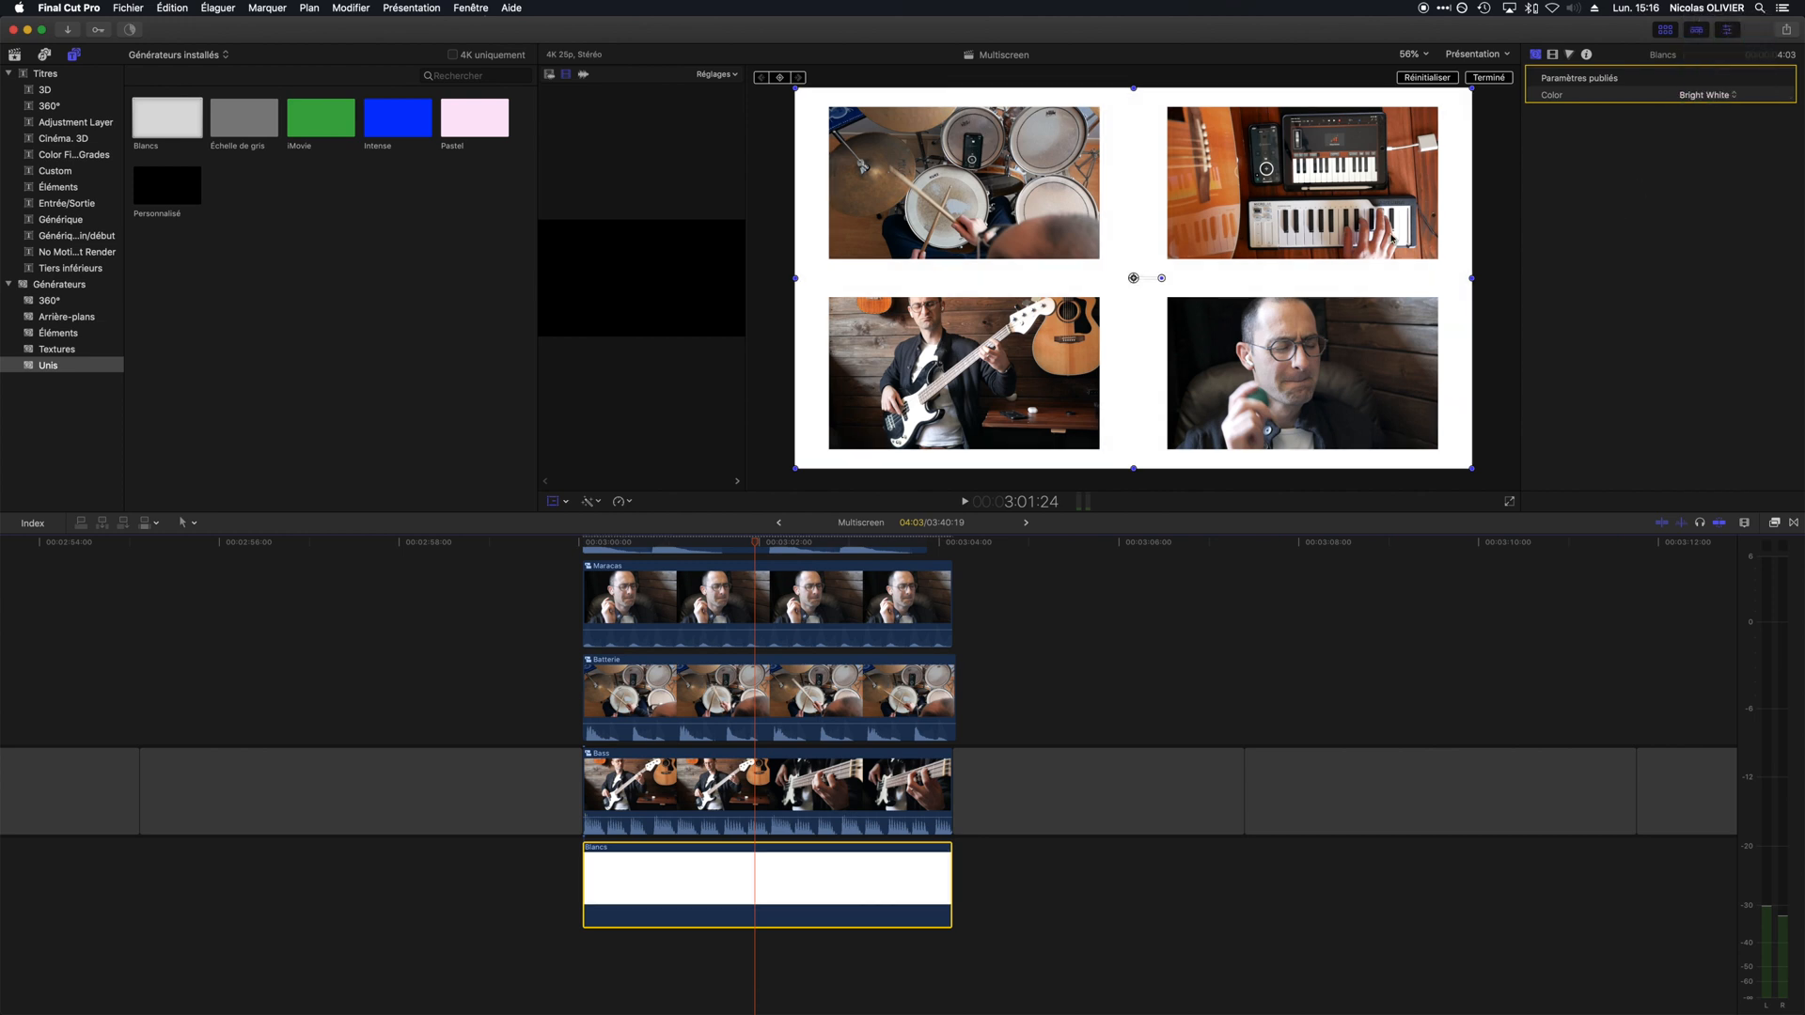
- Increase the synth clip's overall scale to 45%
scroll(760, 773, up, 5)
click(766, 663)
click(1725, 183)
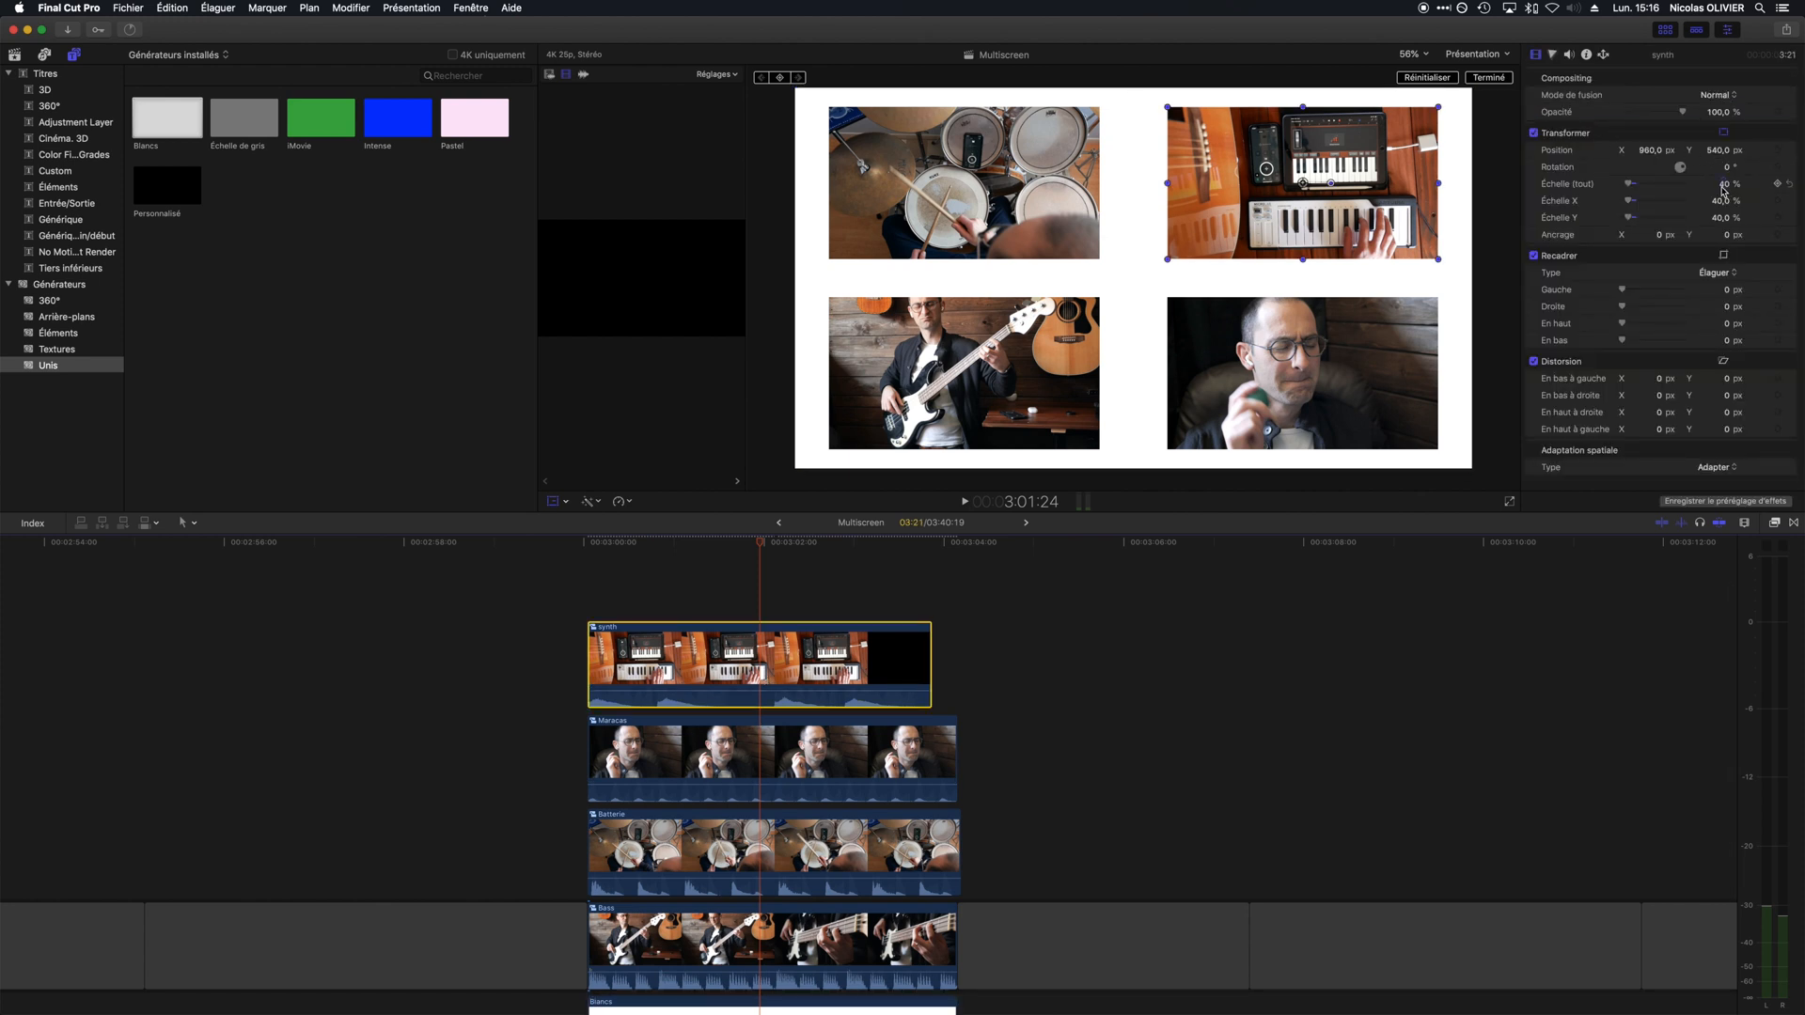
text(45)
key(Return)
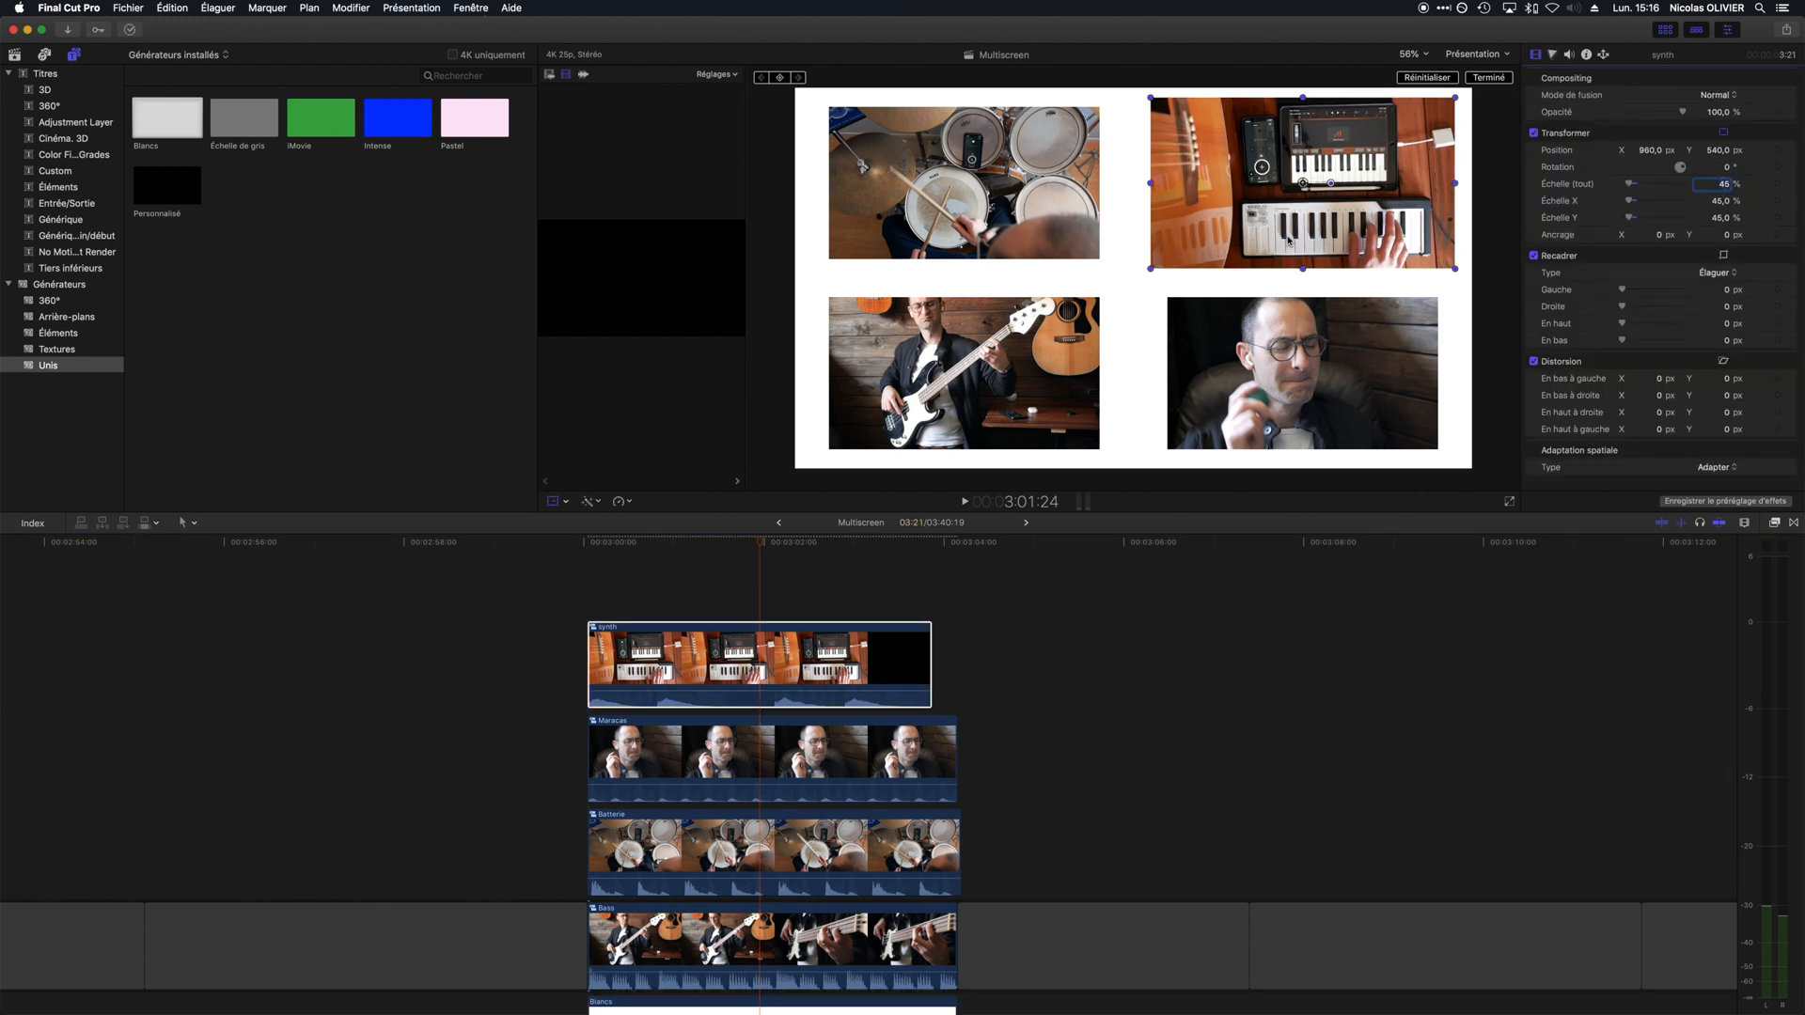
- Paste only the synth clip's scale, without its position, onto the Maracas, Batterie and Bass clips
click(810, 746)
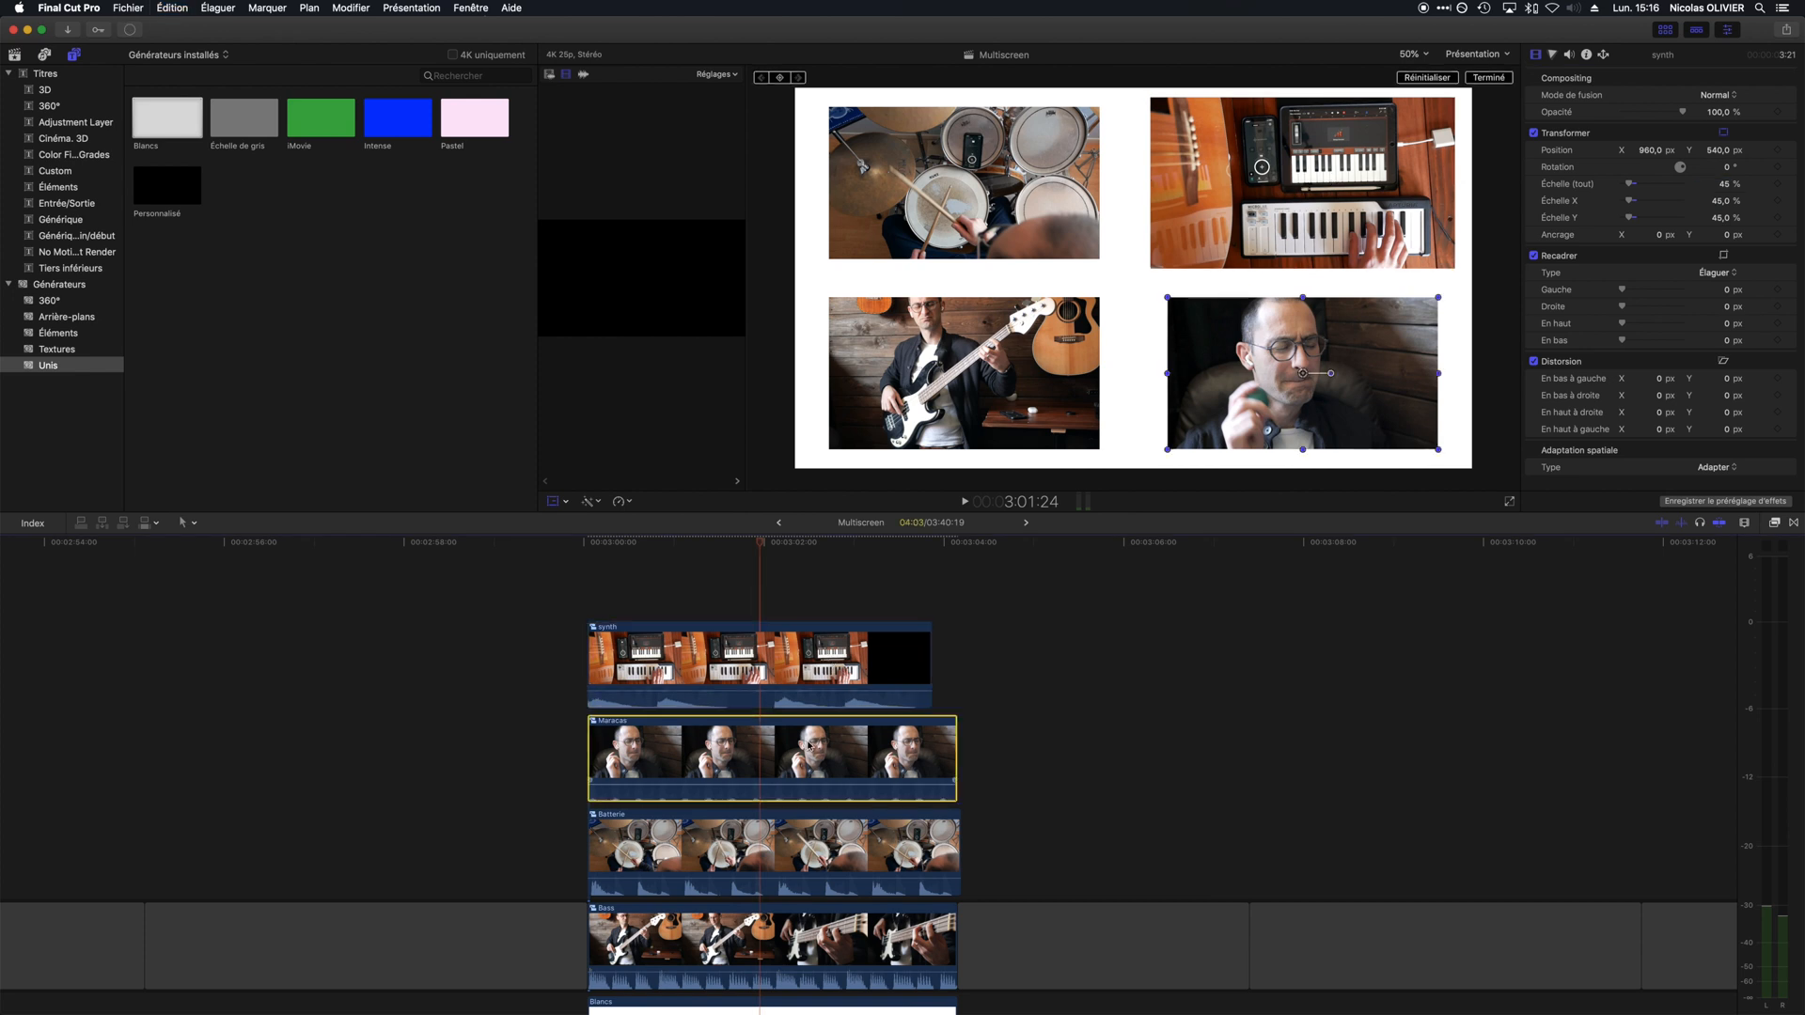
shift+click(771, 951)
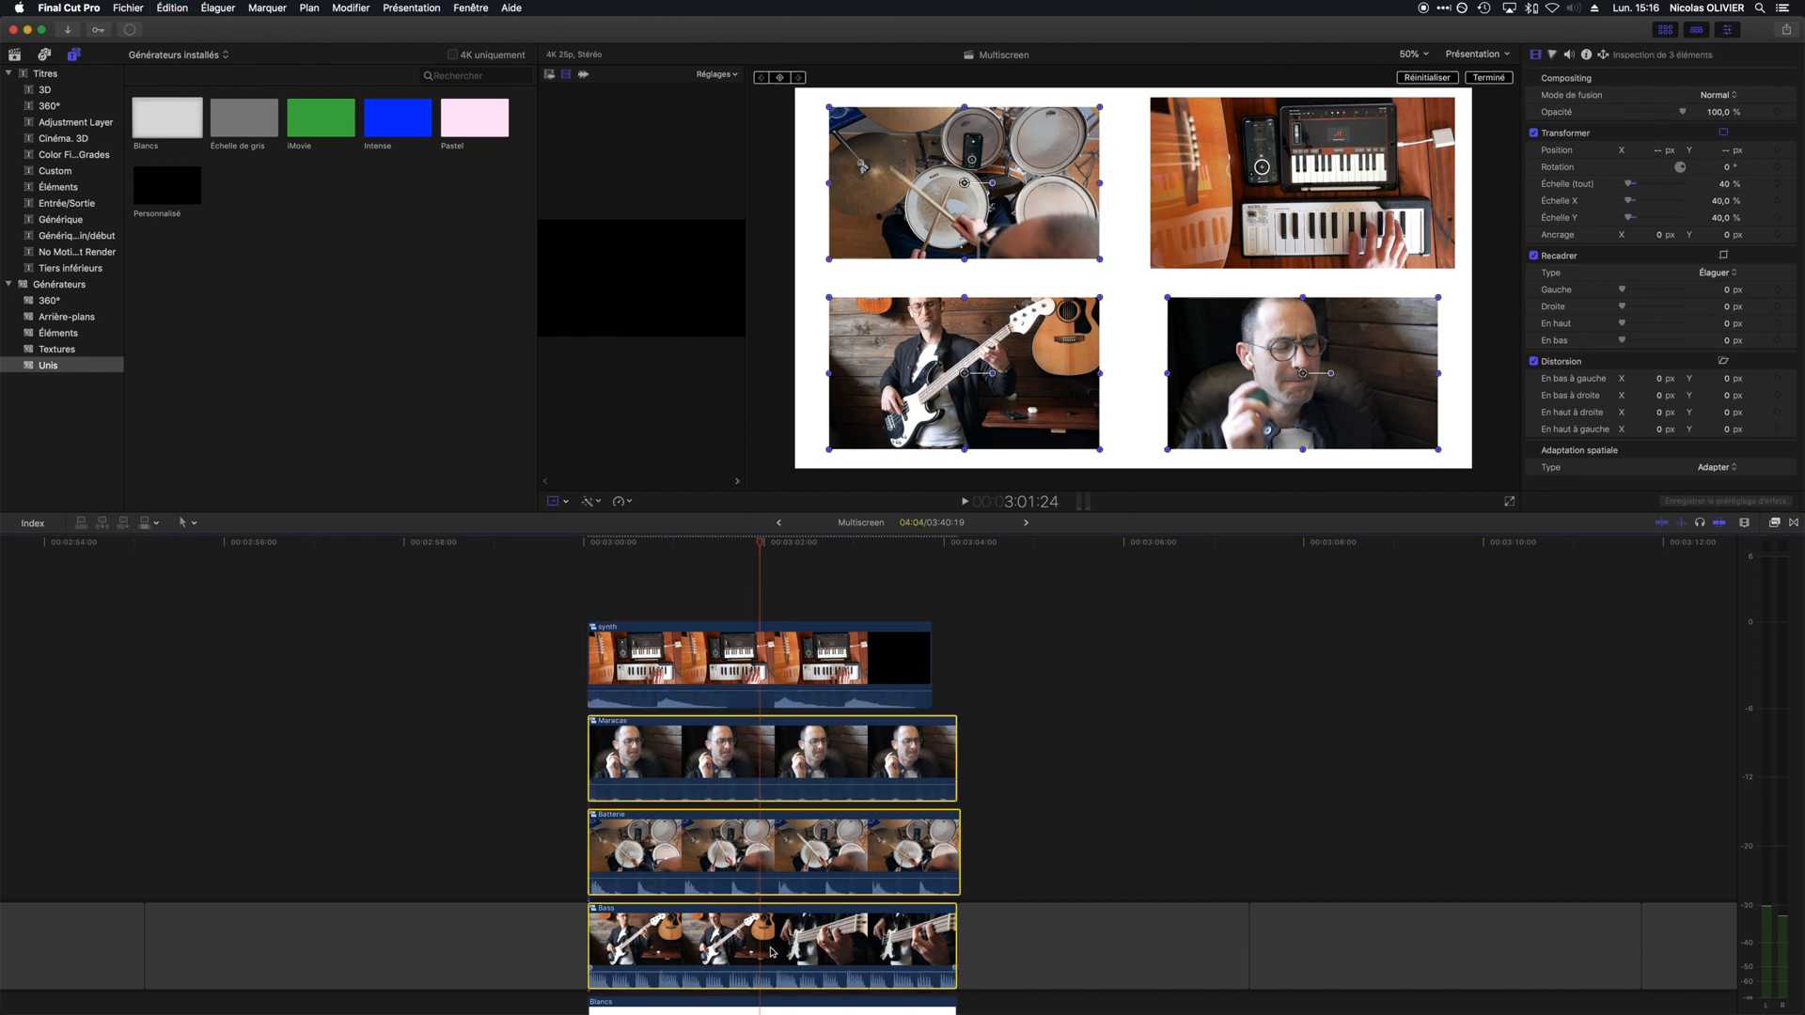
key(super+shift+v)
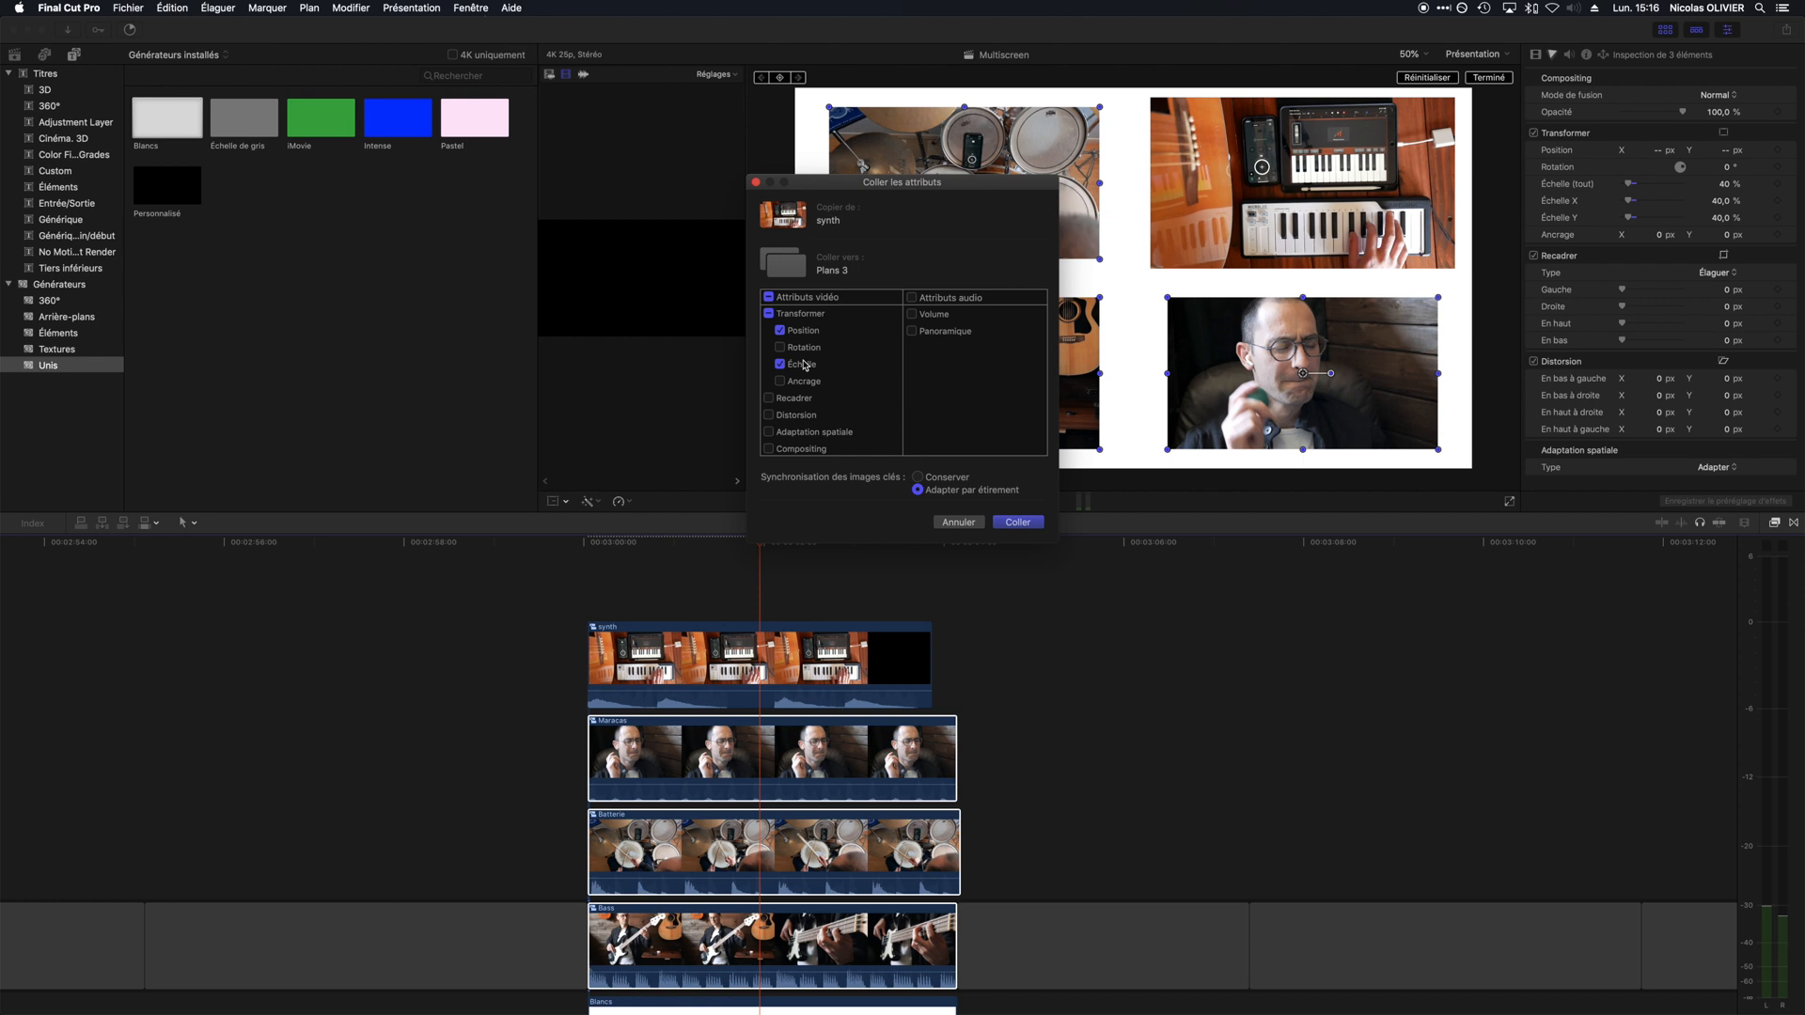
click(780, 331)
click(1016, 525)
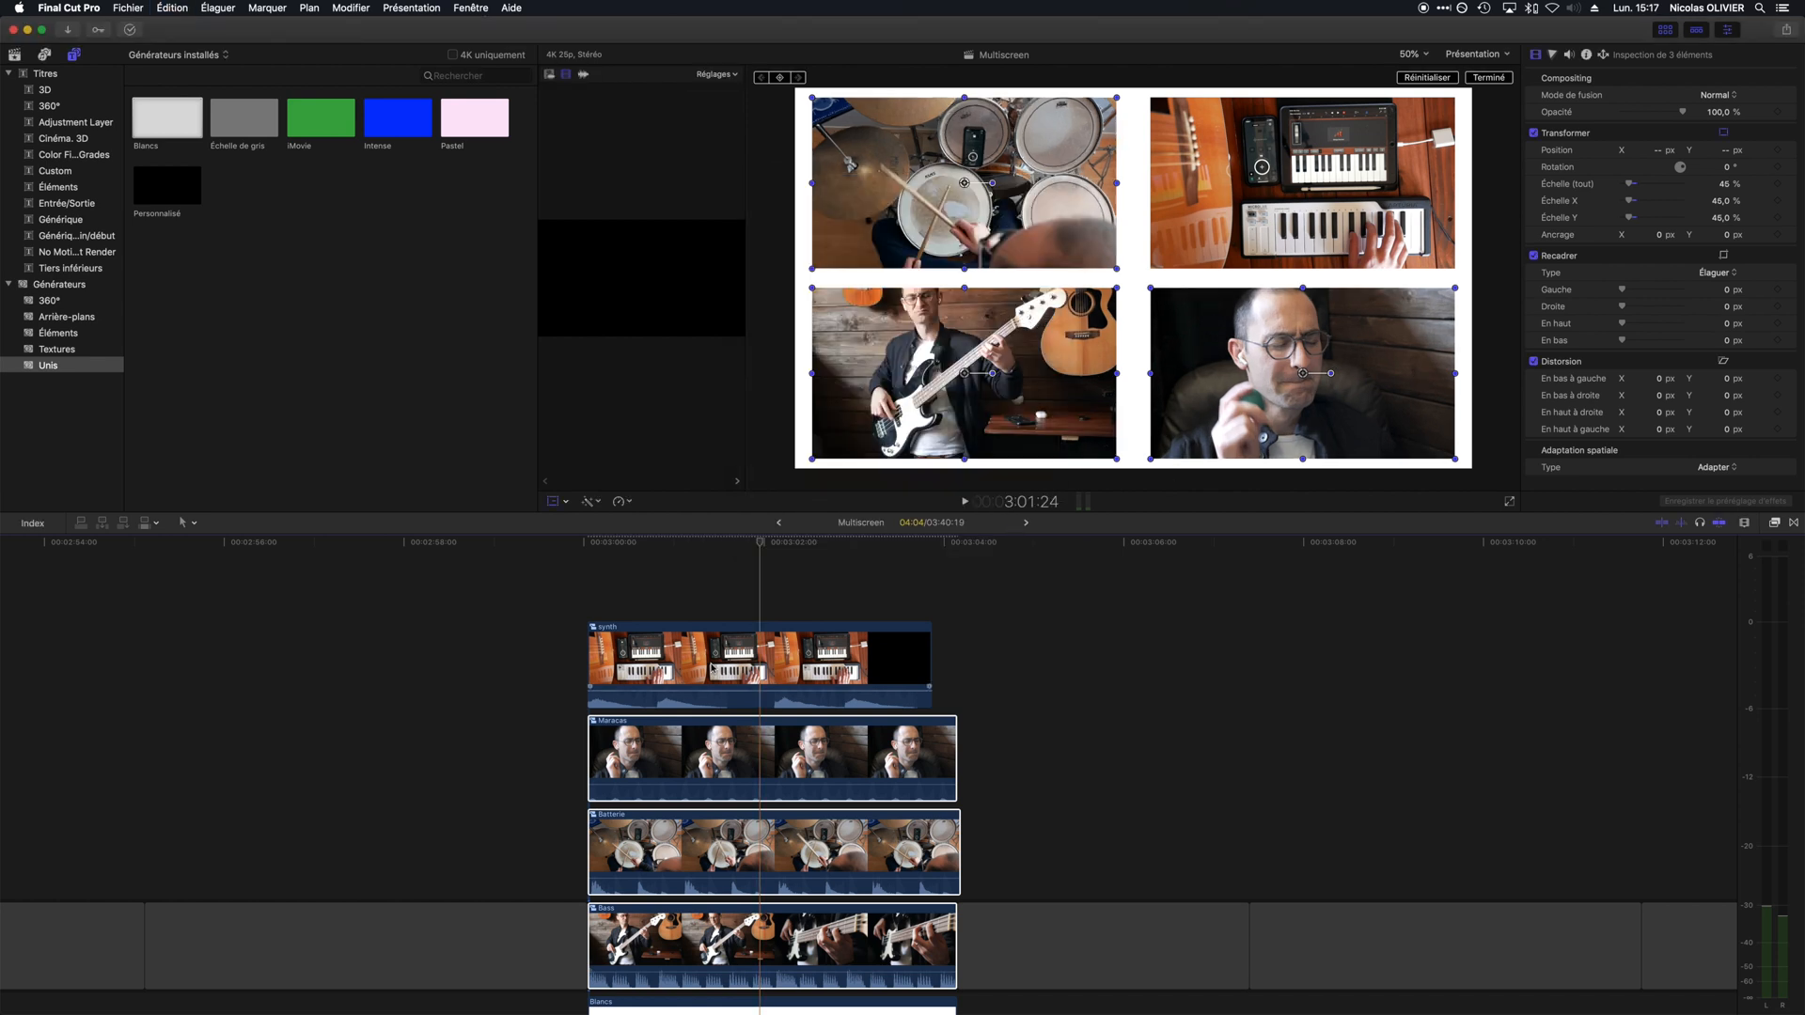
- Play the split-screen from the start of the clips to check the narrower borders, and return the playhead to 3:01:24
click(574, 631)
key(space)
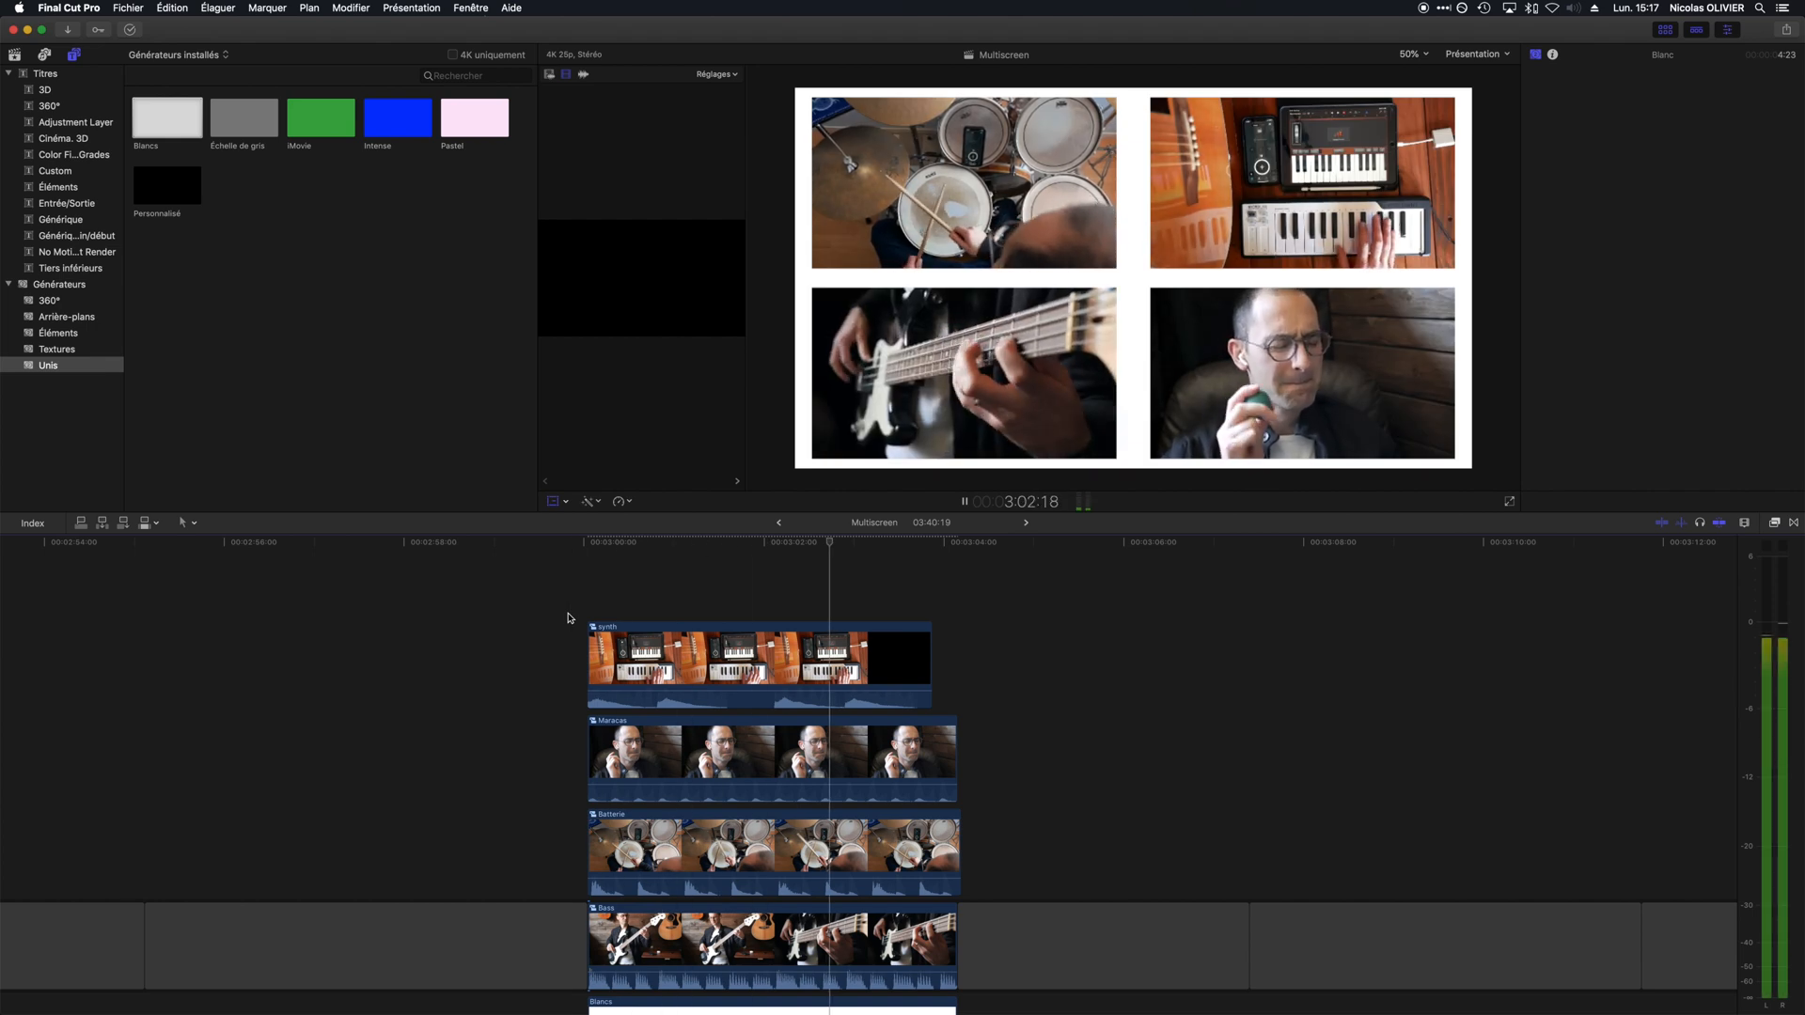
key(space)
click(761, 606)
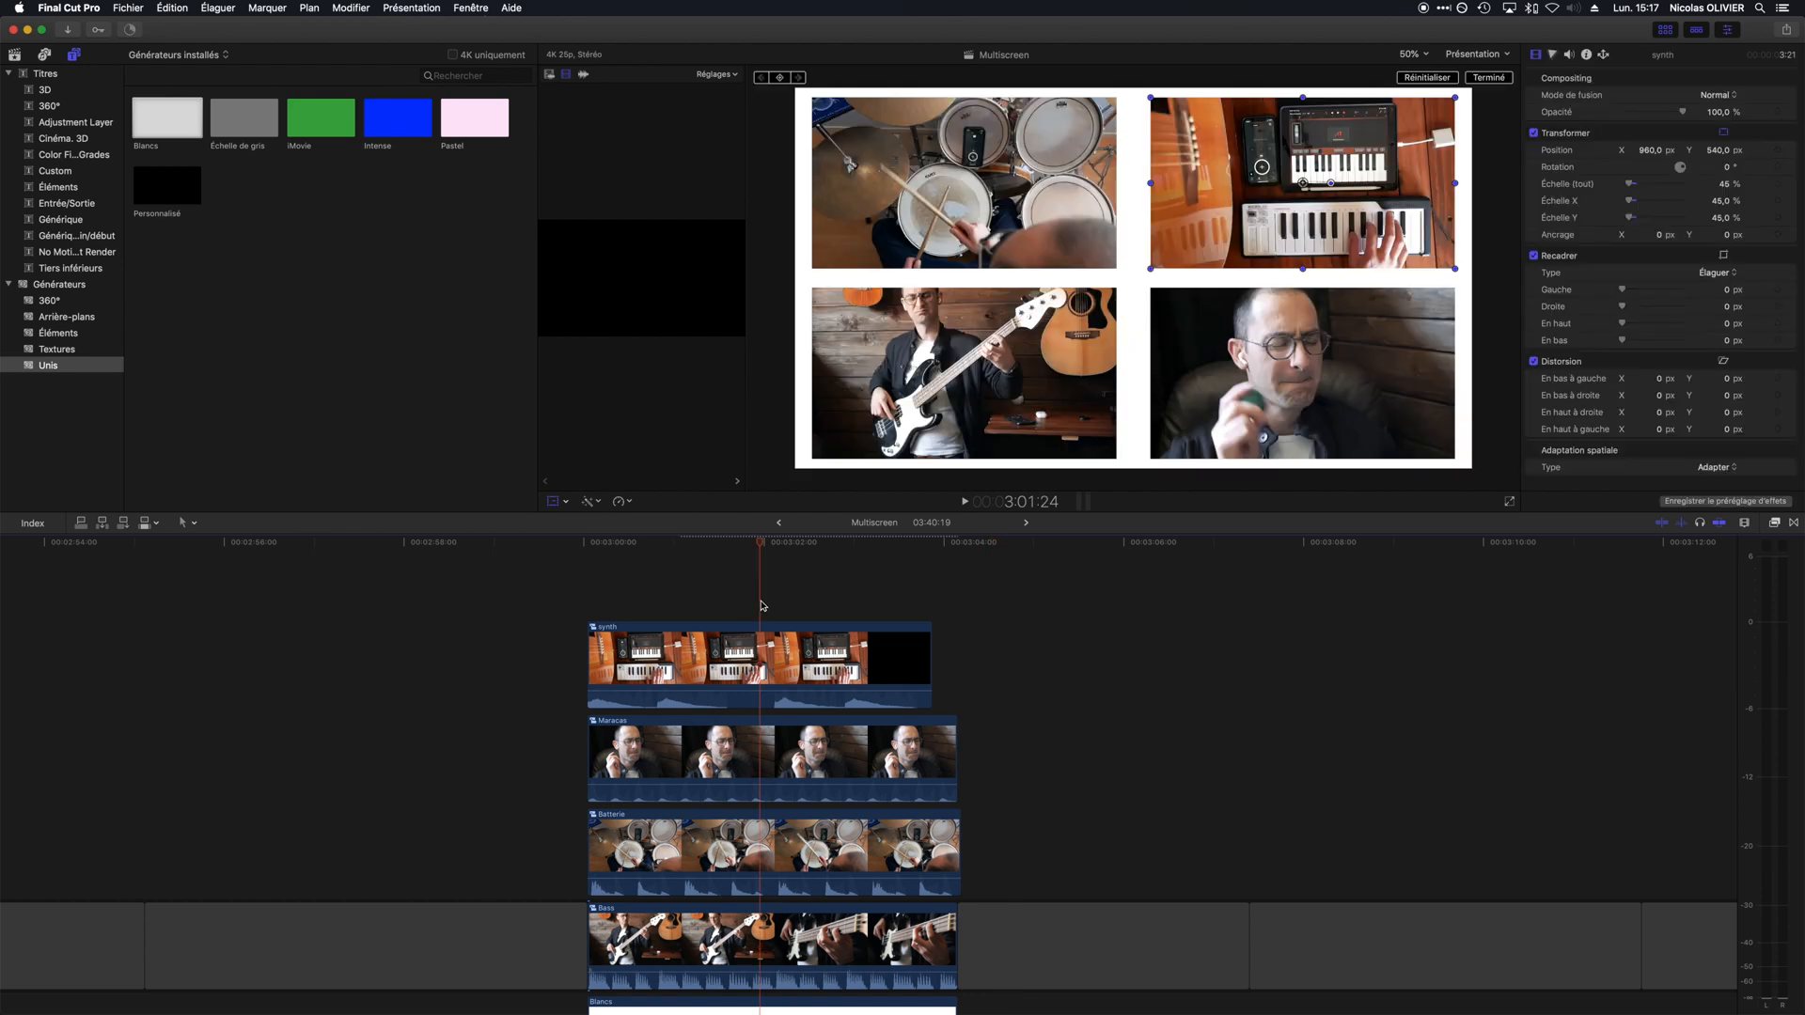
- Undo and redo the 45% scale changes to compare both border widths, and return the playhead to the start of the clips
key(super+z)
key(super+z)
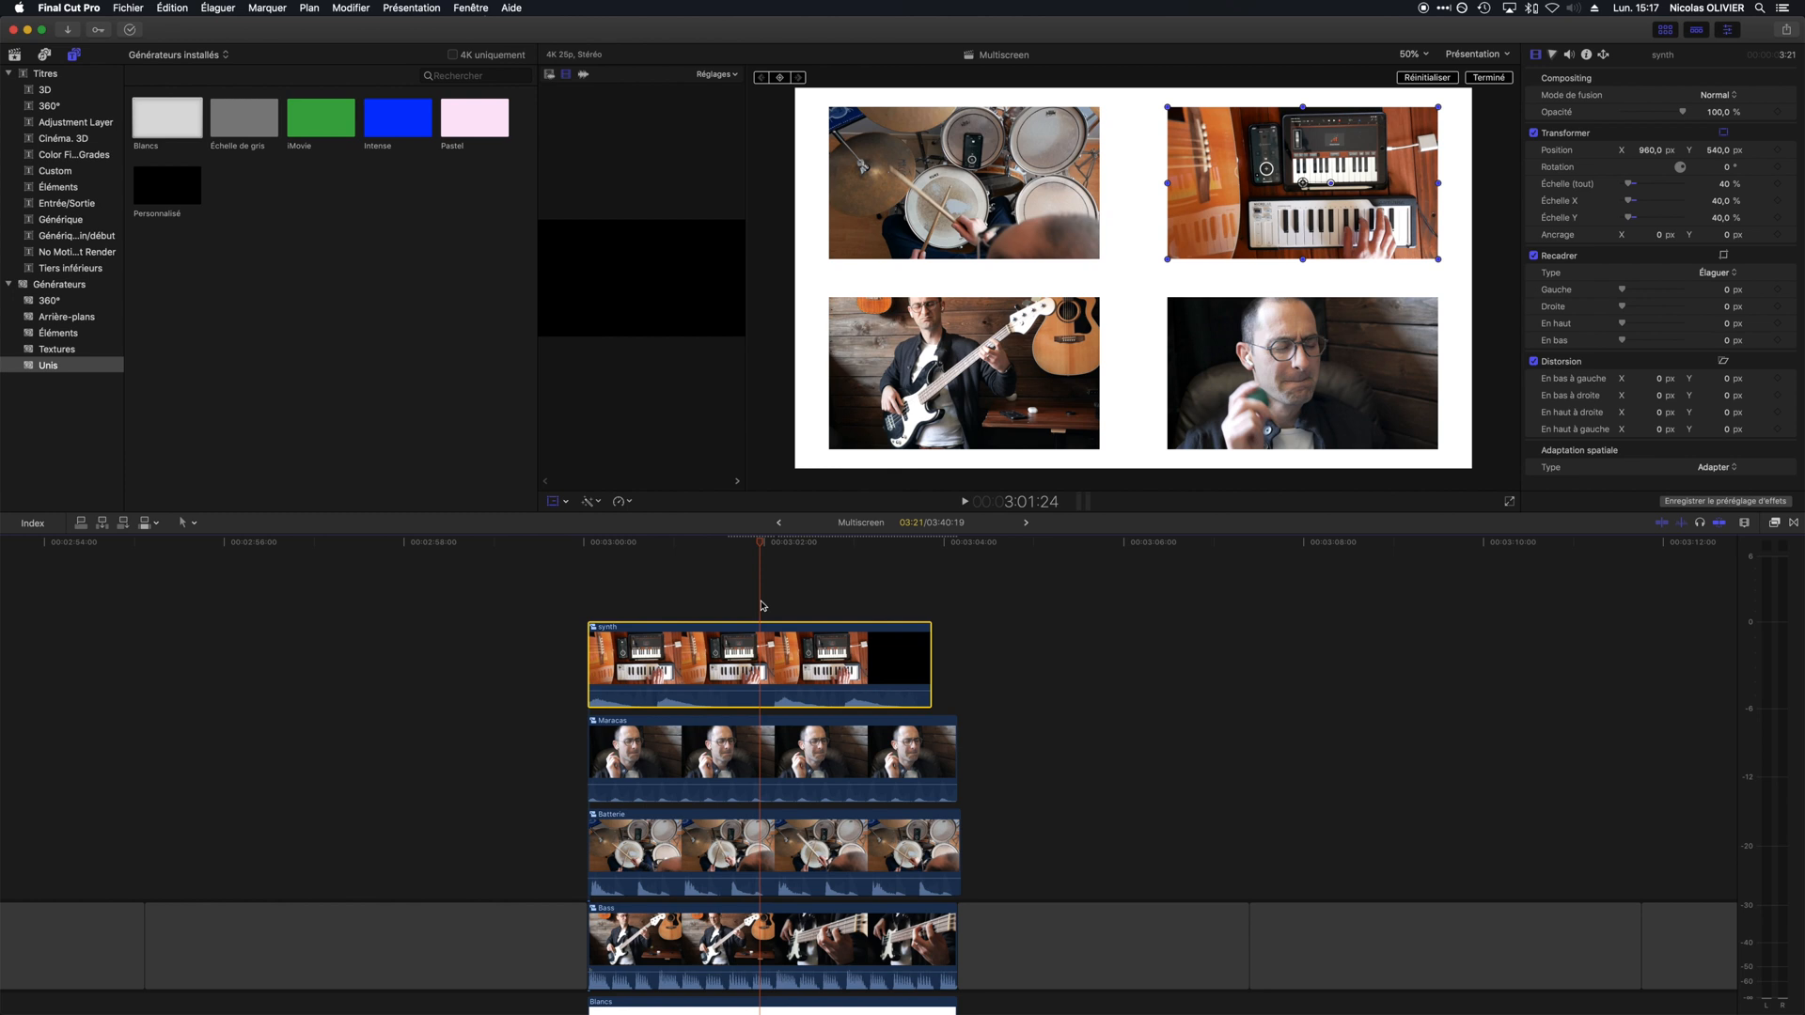
key(super+shift+z)
key(super+shift+z)
key(Up)
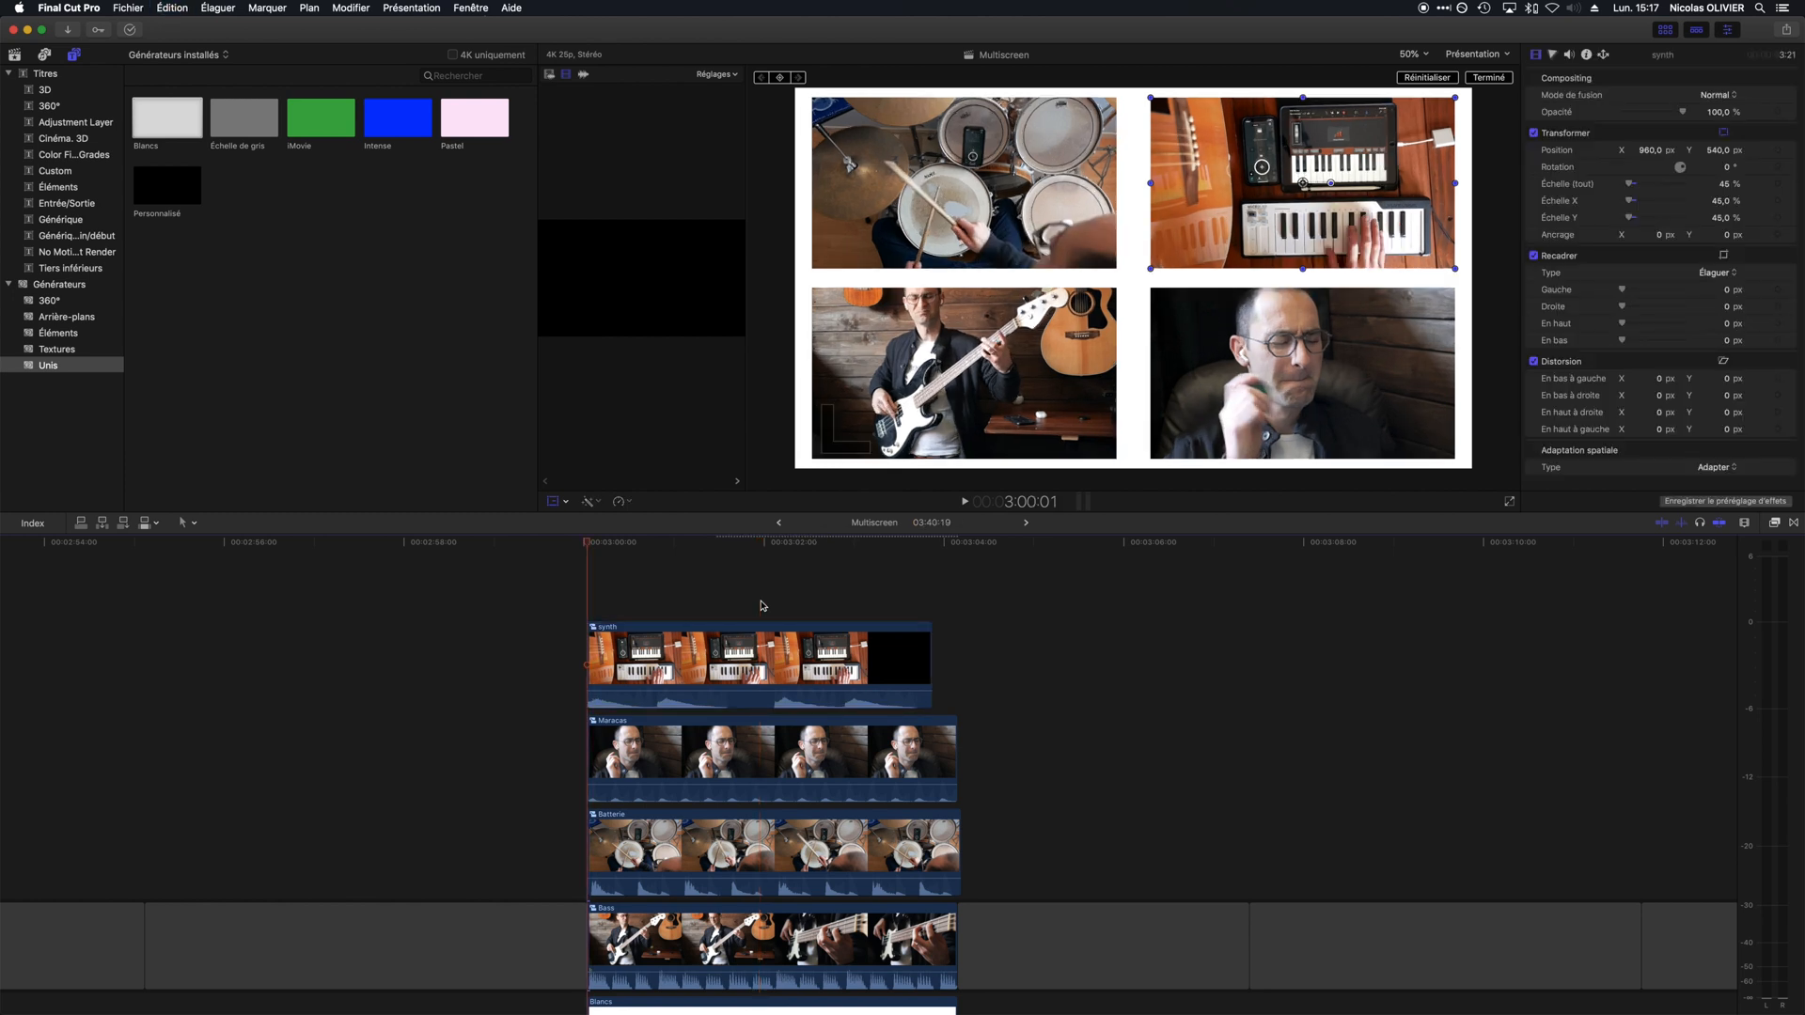